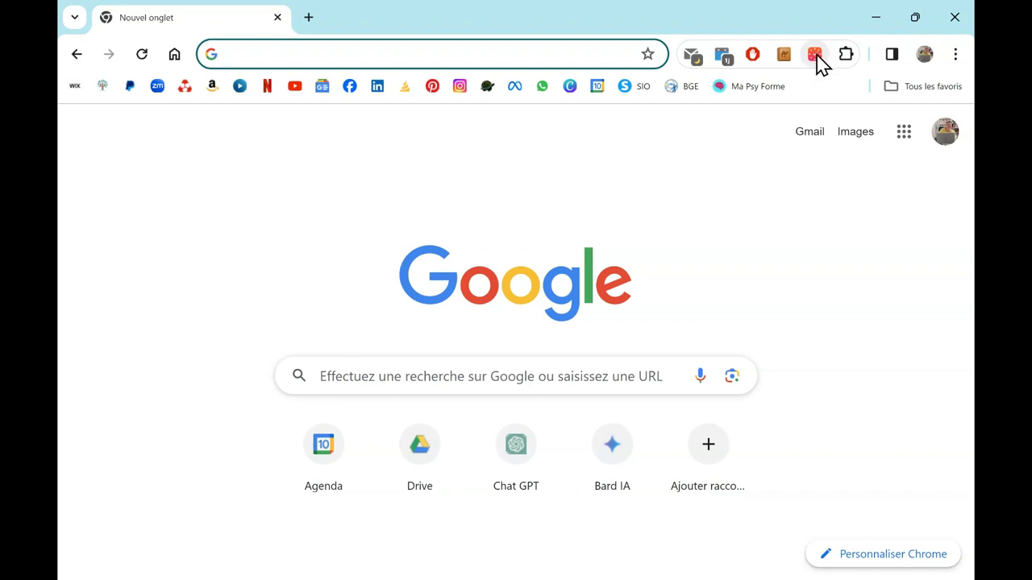
Step: Open the Focus To-Do extension and look over the account menu options without choosing any
left_click(816, 57)
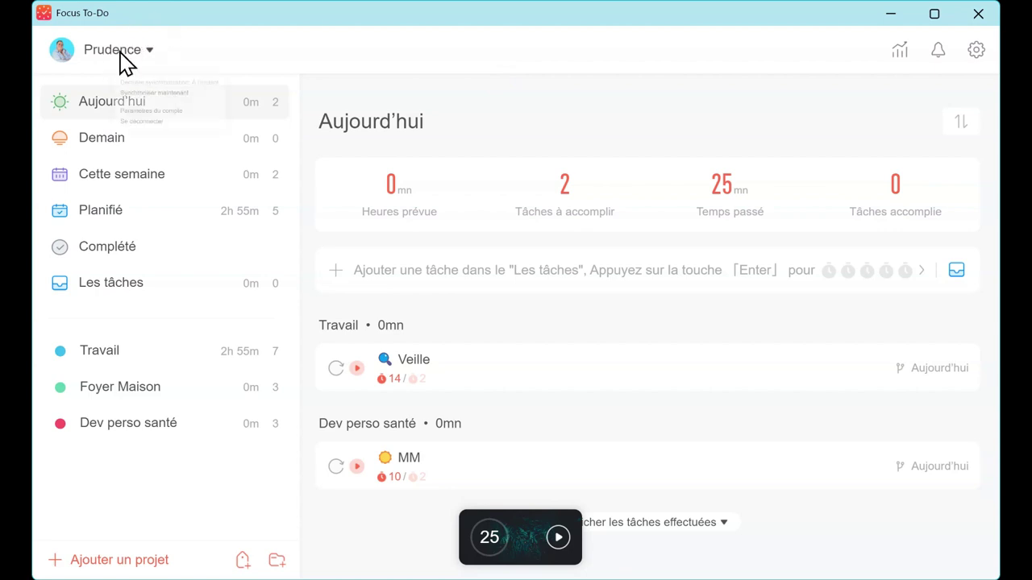
left_click(120, 52)
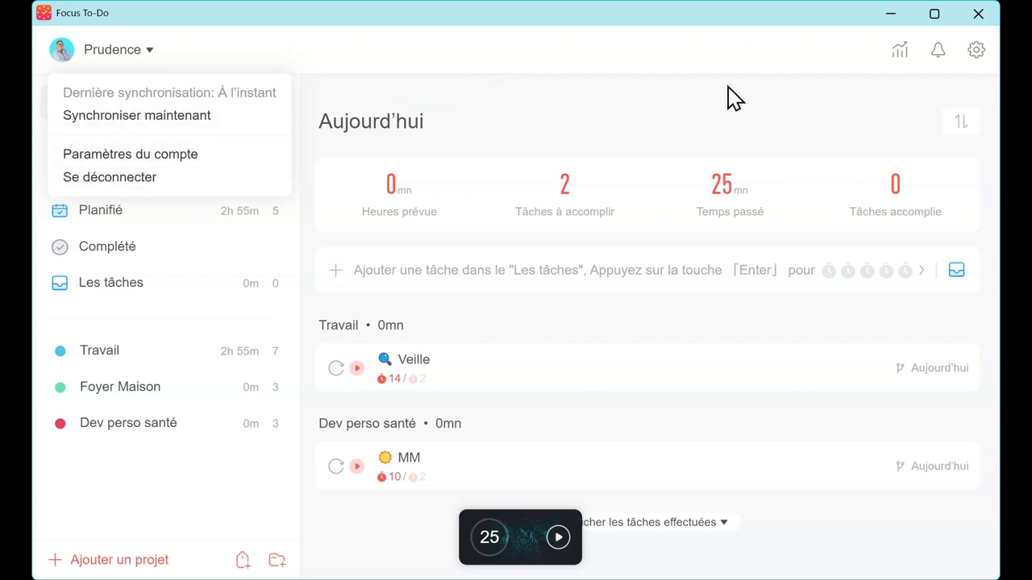
left_click(702, 103)
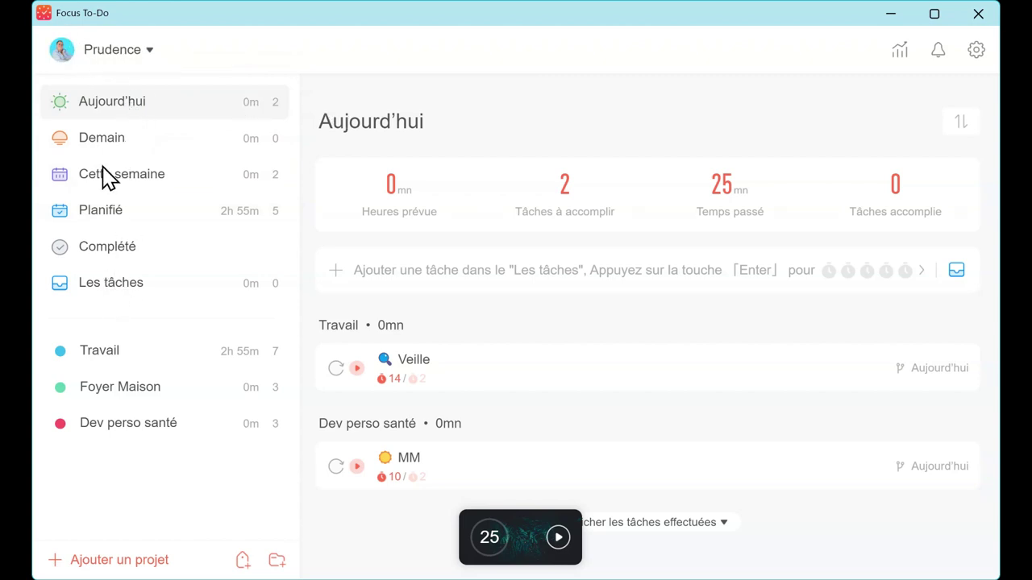
Step: Open the settings and review the project visibility options in Gestion de projets and the timer options in Gestion de Pomodoro
left_click(971, 57)
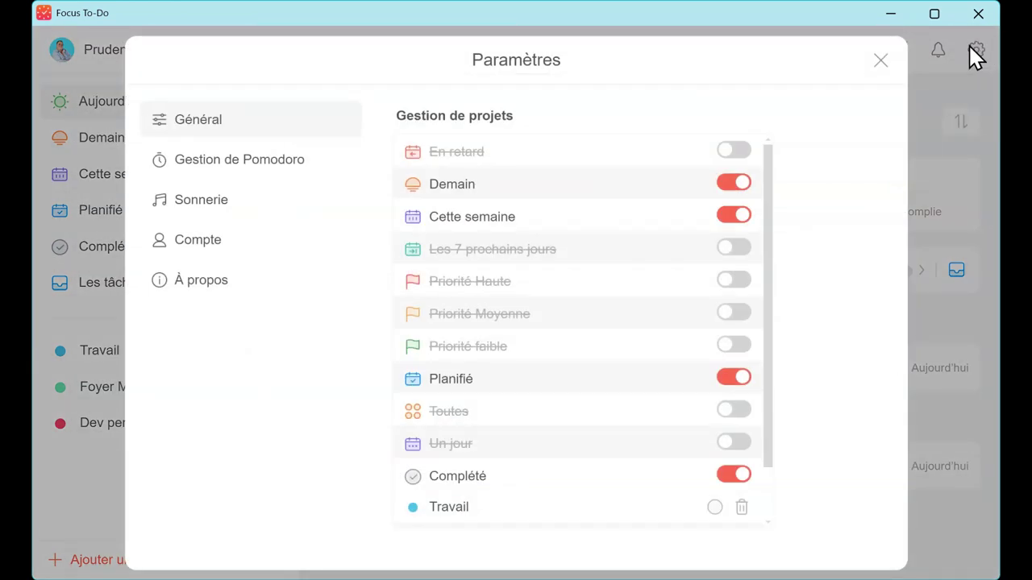
left_click(739, 152)
left_click(739, 152)
scroll(714, 185, "down", 1)
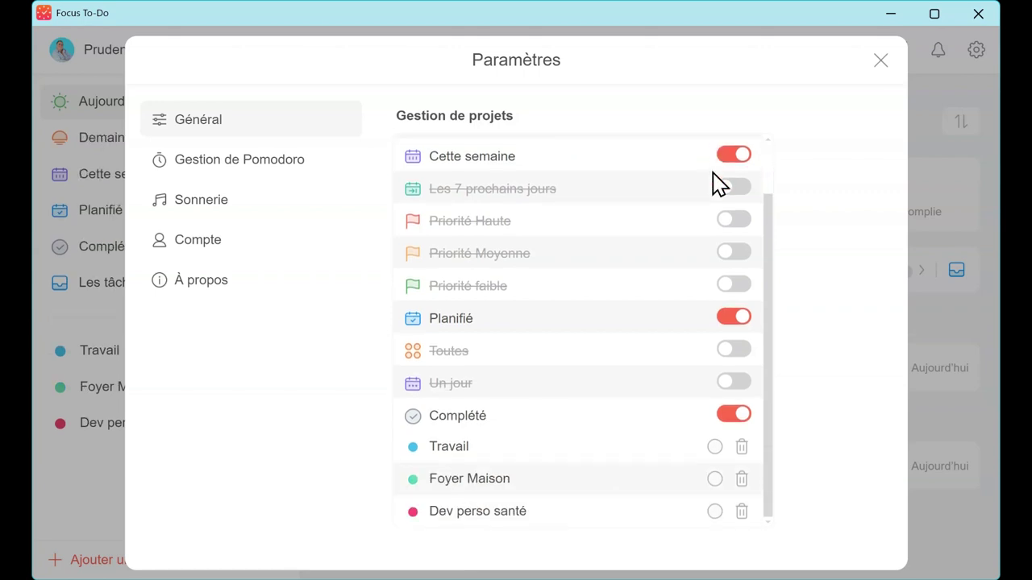
scroll(718, 184, "up", 1)
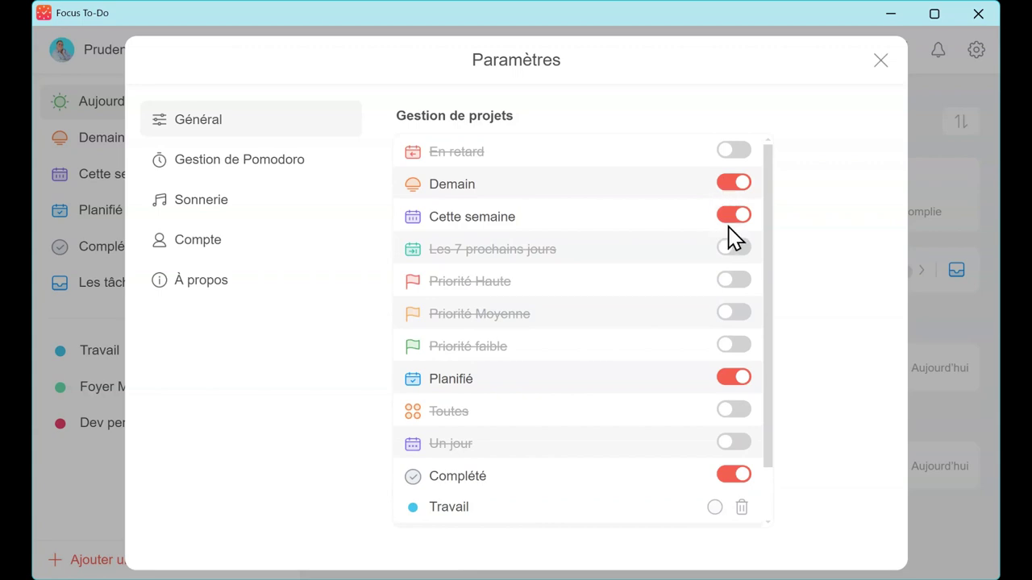
scroll(702, 271, "down", 1)
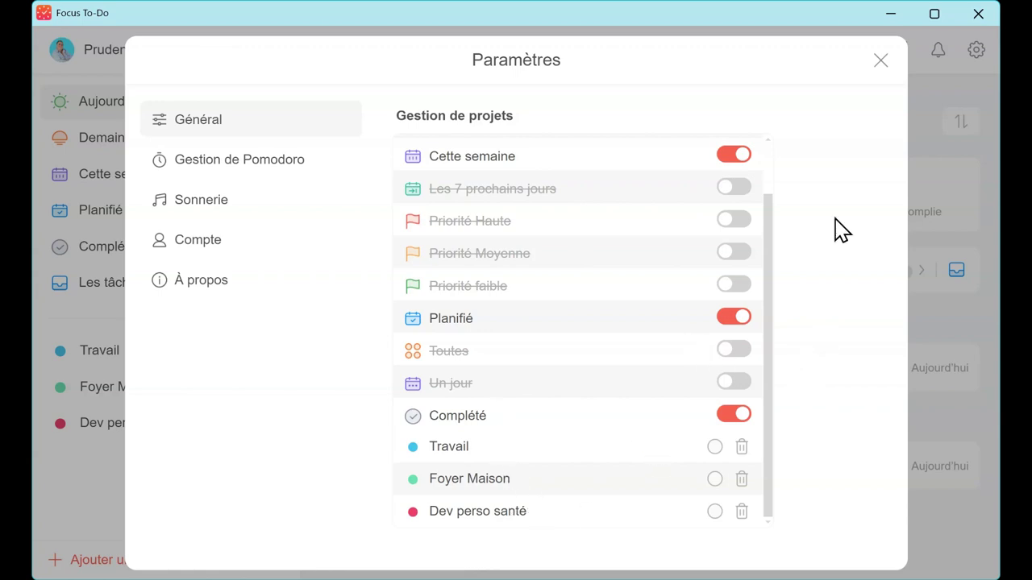
left_click(239, 164)
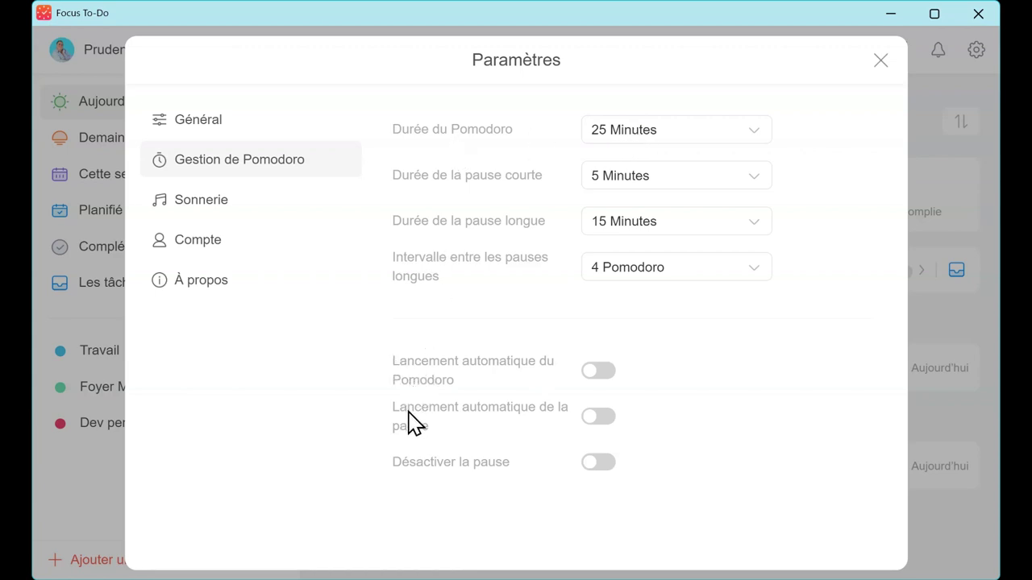
Step: Set the Pomodoro-end ringtone to the second row's first "Sonnerie de…" sound and the rest-end ringtone to the second row's fourth sound
left_click(235, 214)
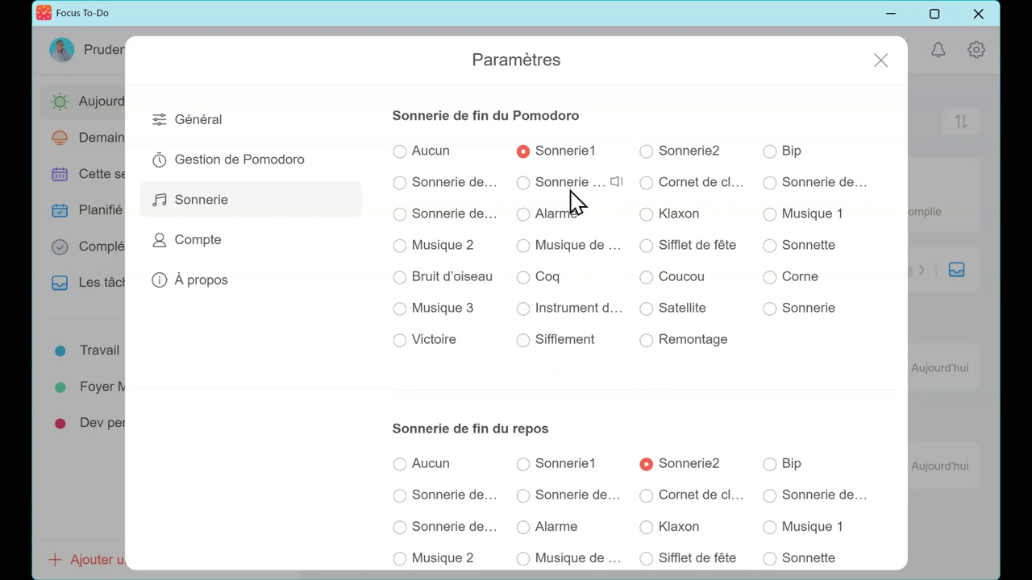
left_click(822, 190)
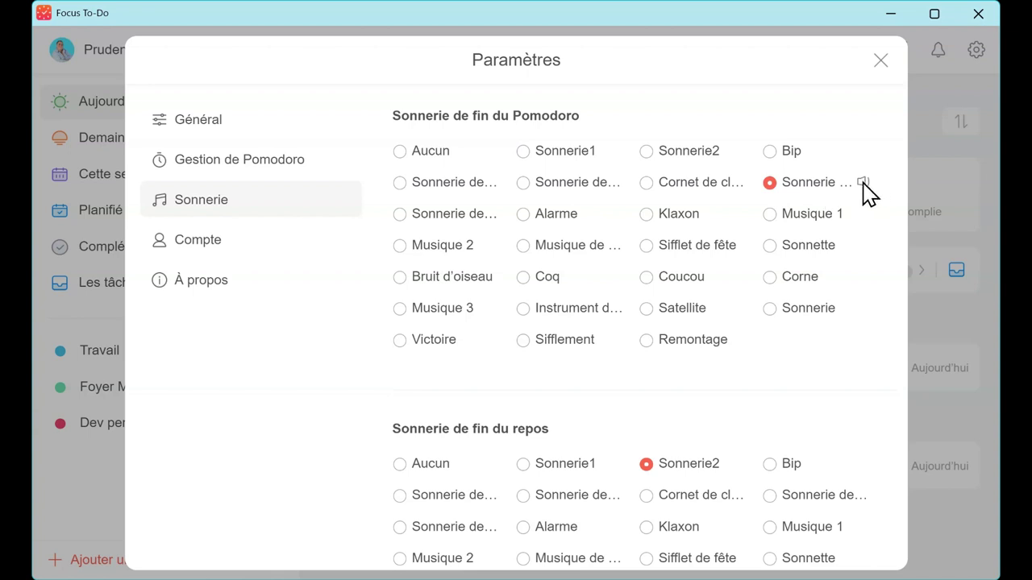
left_click(812, 500)
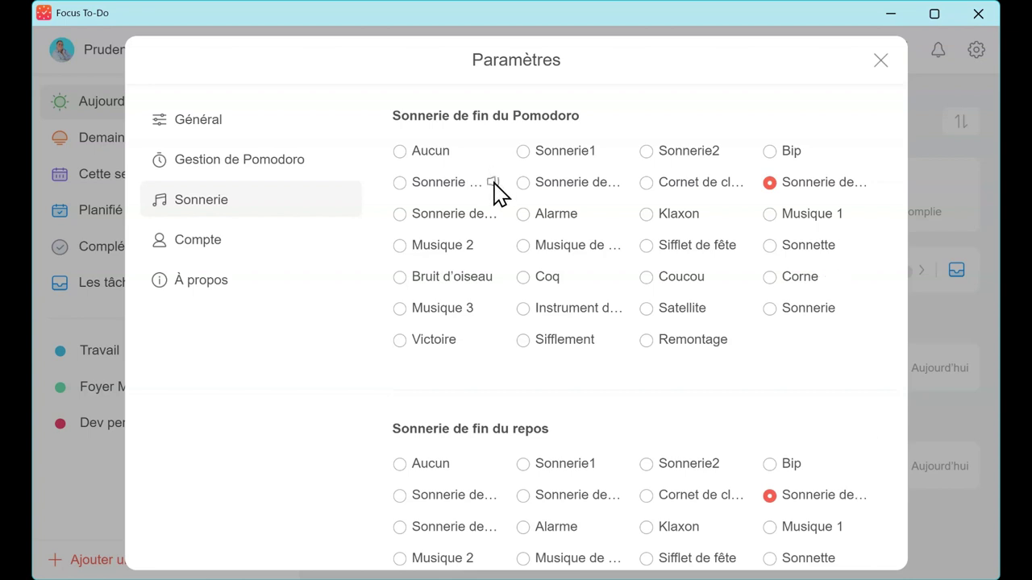
left_click(411, 190)
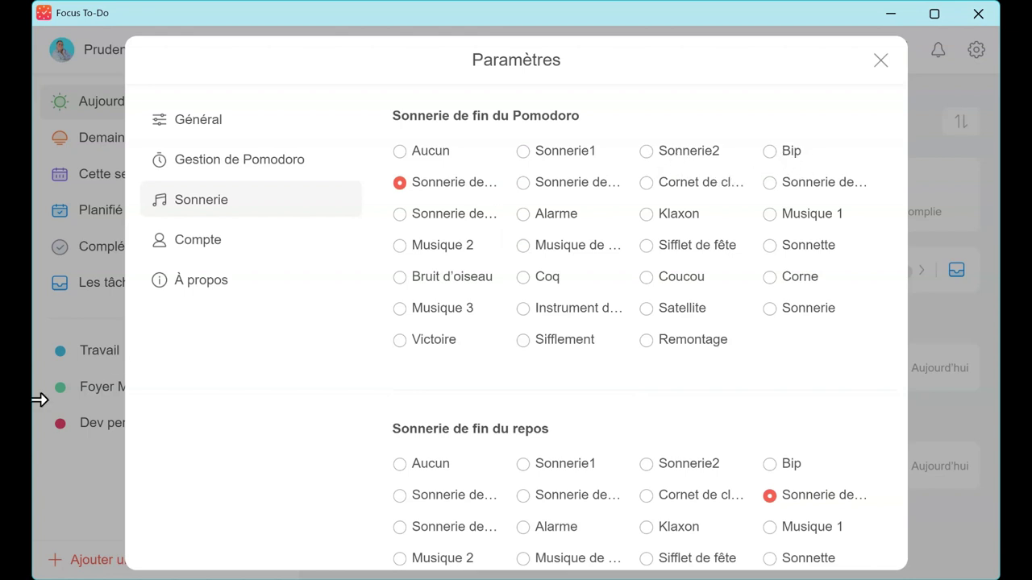
Step: Review the Compte and À propos settings, then close the settings
left_click(199, 257)
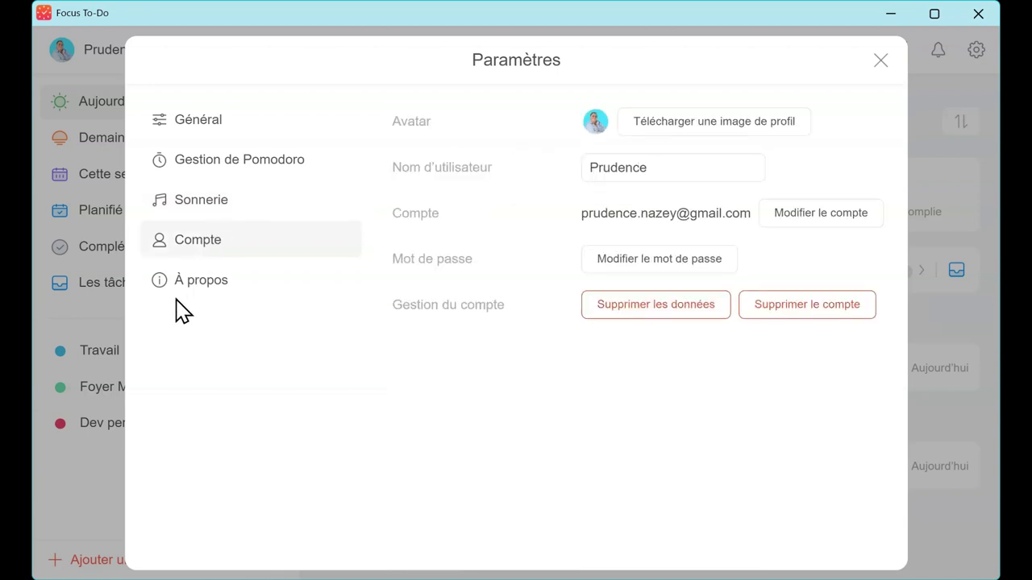
left_click(200, 282)
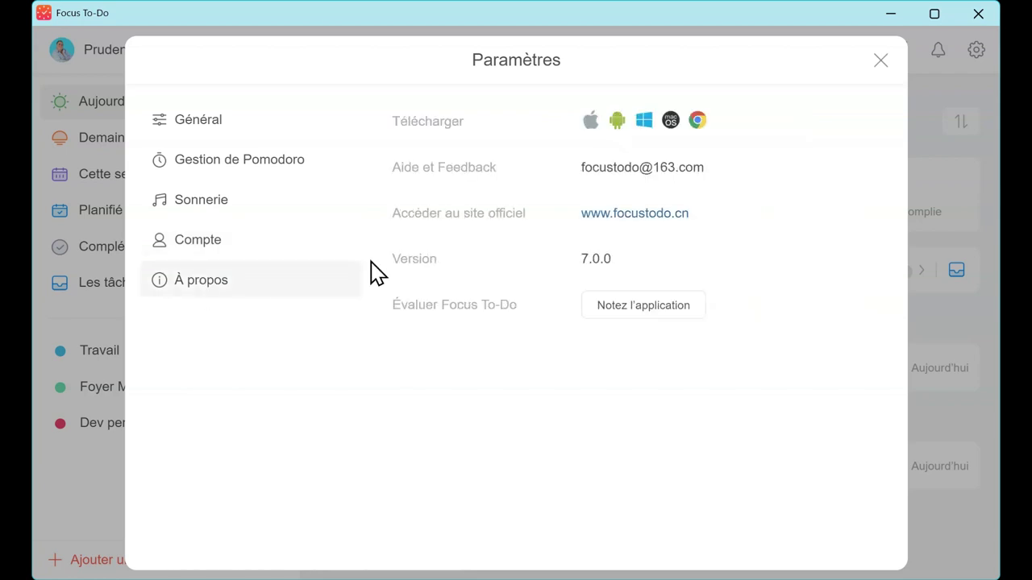
left_click(881, 61)
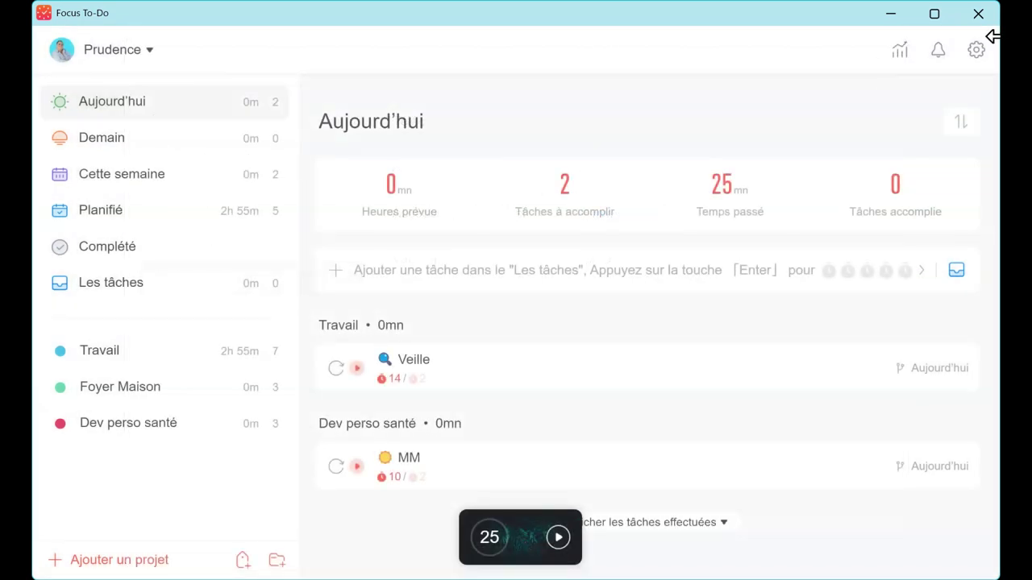
left_click(939, 51)
scroll(468, 138, "down", 1)
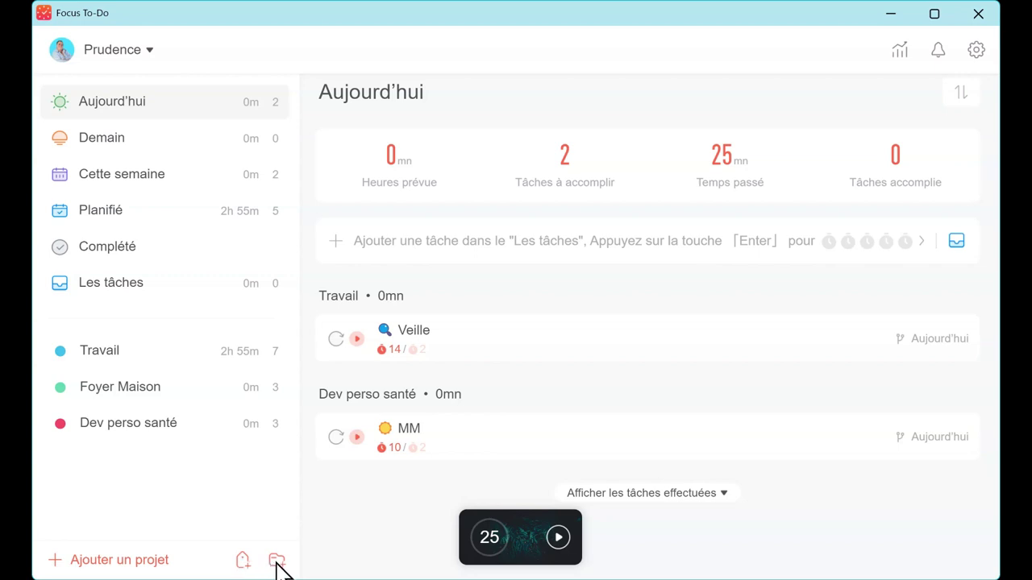
Step: Look at the forms for adding a folder, a label and a project, cancelling each one
left_click(276, 561)
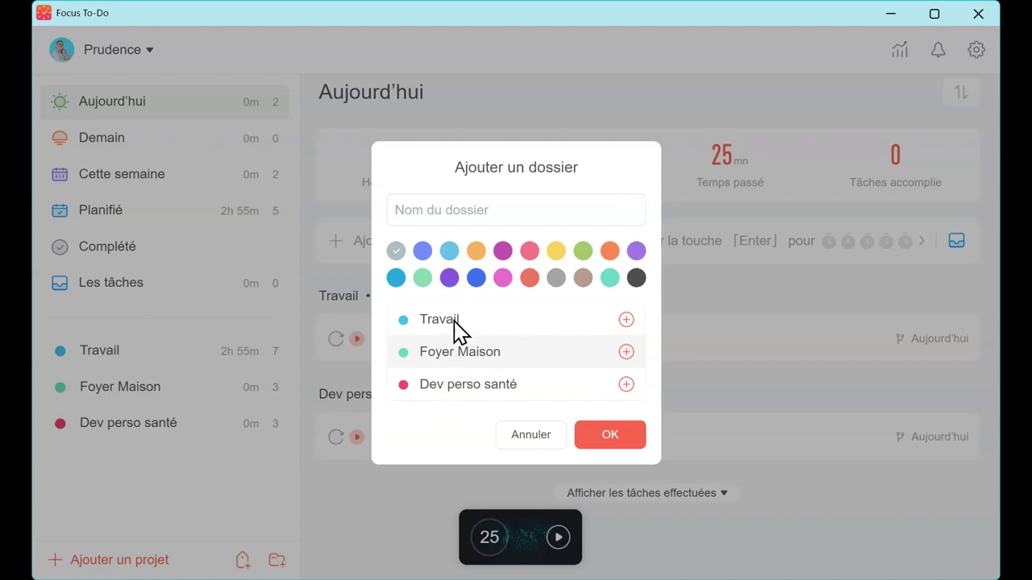
left_click(526, 439)
left_click(241, 562)
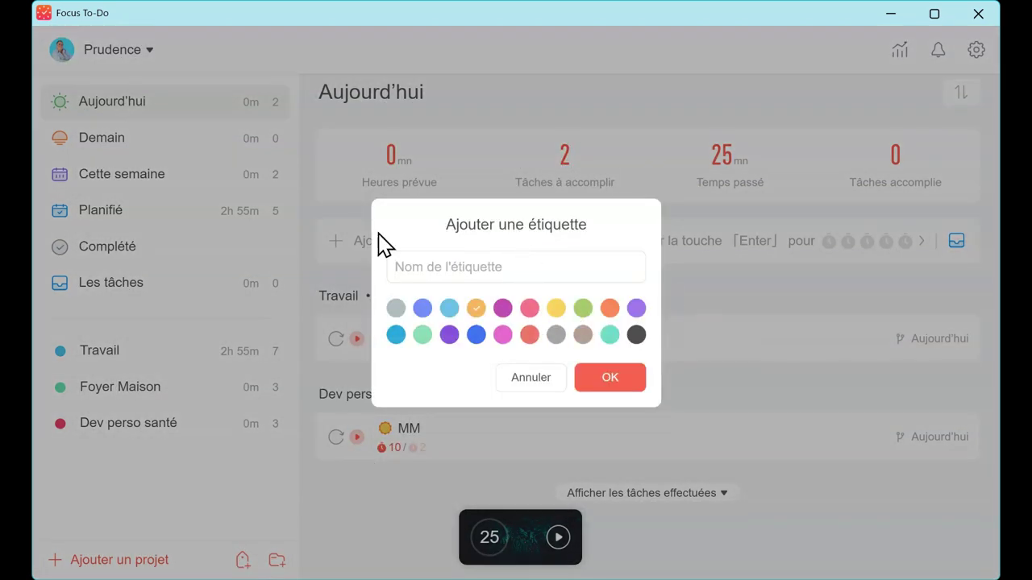
left_click(534, 386)
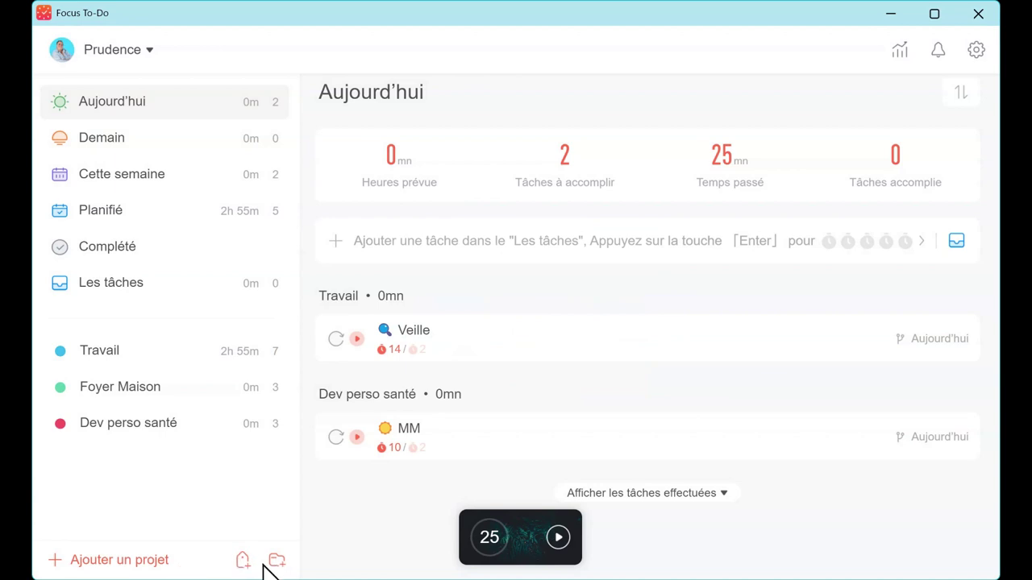
left_click(131, 566)
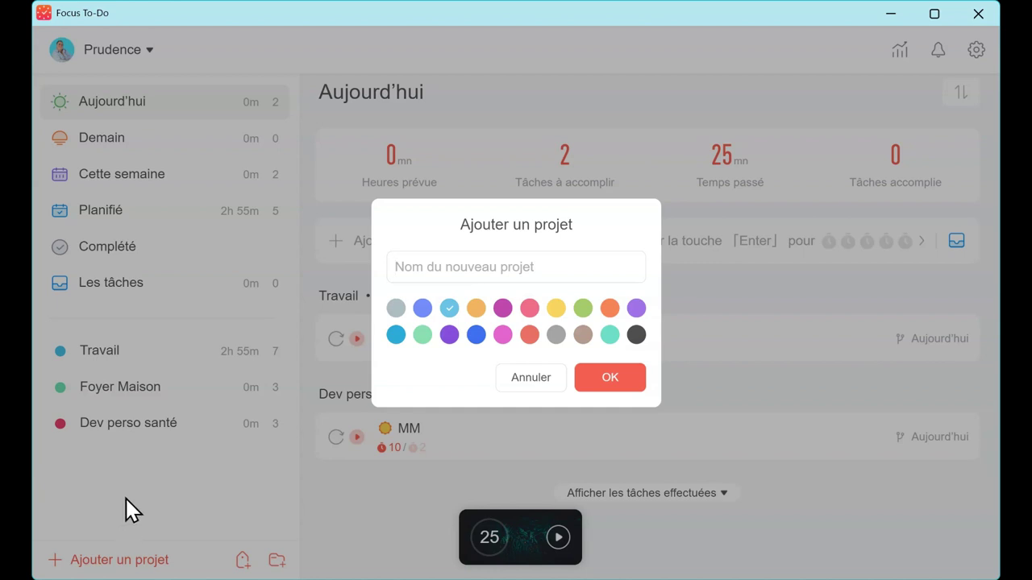
left_click(534, 379)
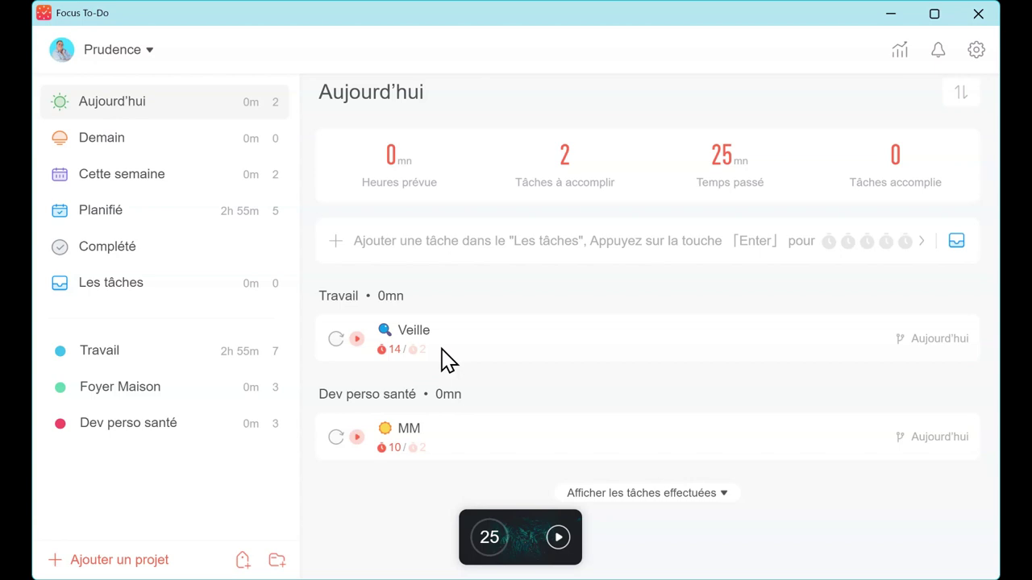
Step: Open the details of the Veille task and check its available priority levels without changing the priority
left_click(497, 341)
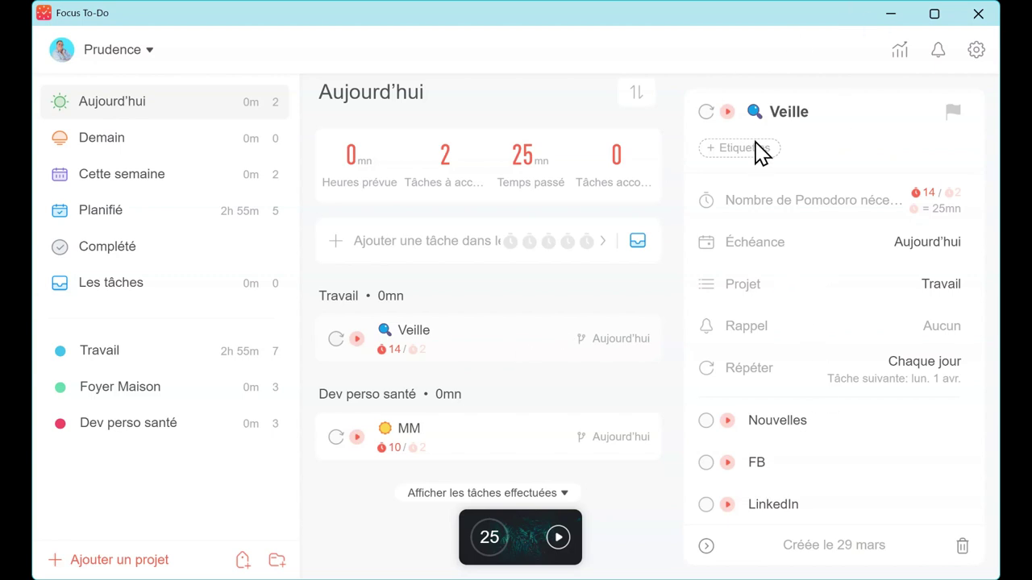
left_click(605, 278)
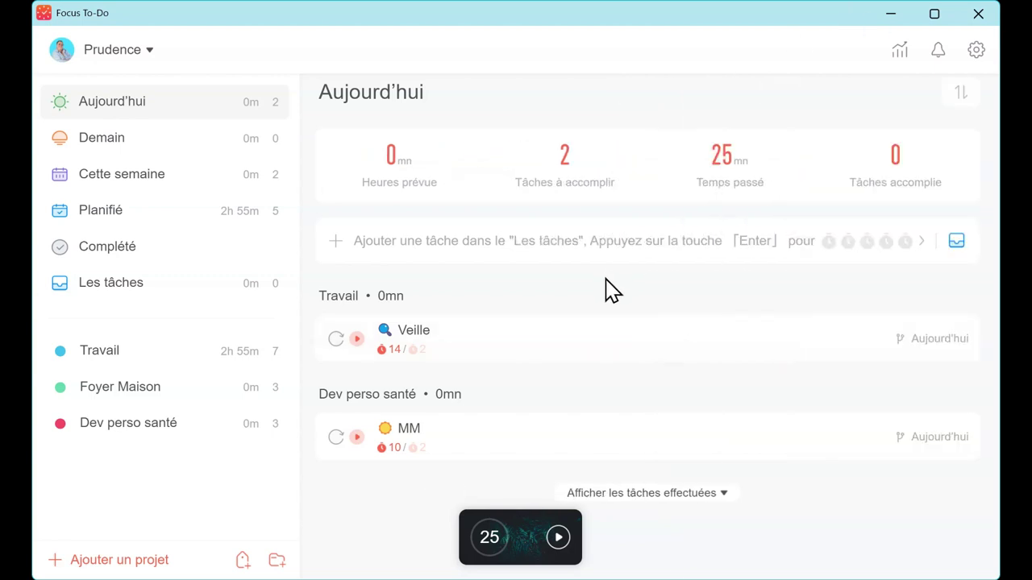
left_click(563, 325)
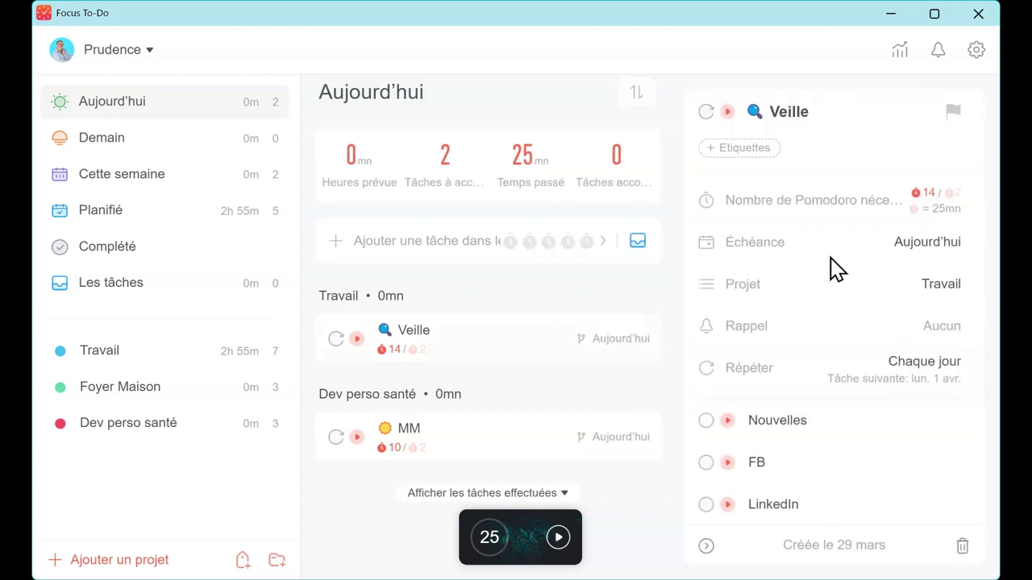
left_click(953, 113)
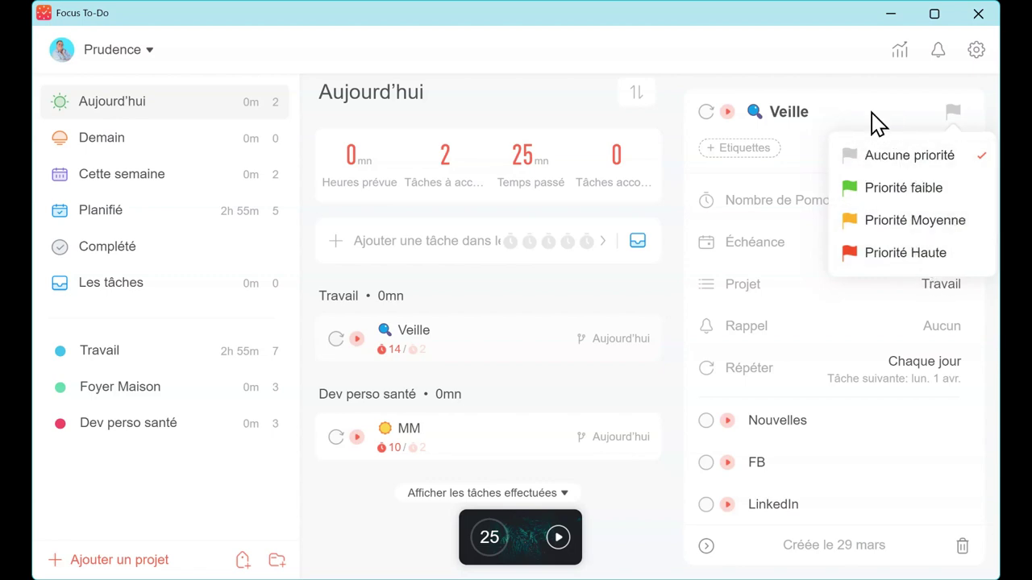
left_click(876, 124)
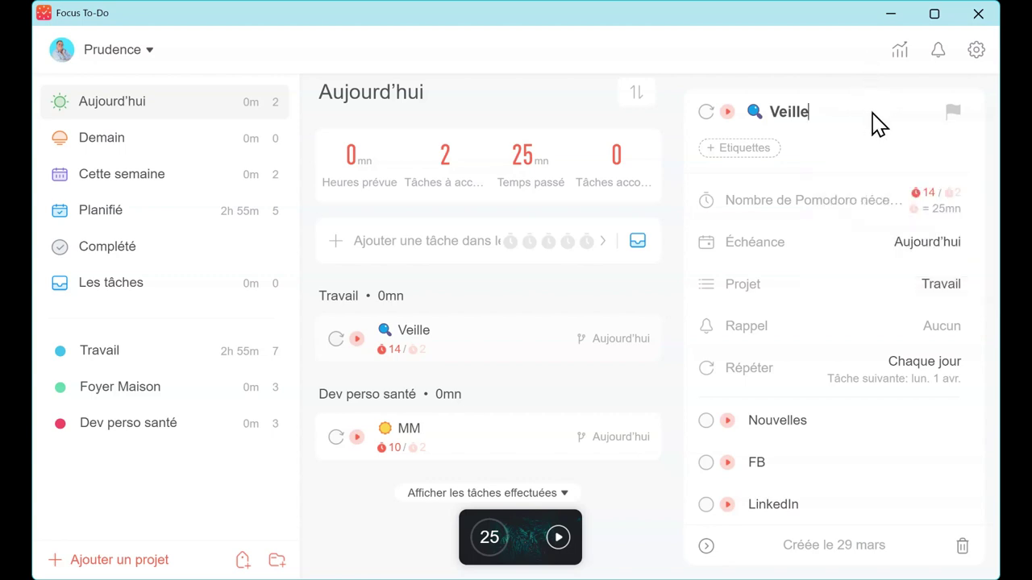
Step: Examine the Veille task's Pomodoro count, due date, project, reminder, repetition and subtasks
scroll(871, 137, "down", 2)
scroll(854, 149, "up", 2)
scroll(950, 214, "down", 2)
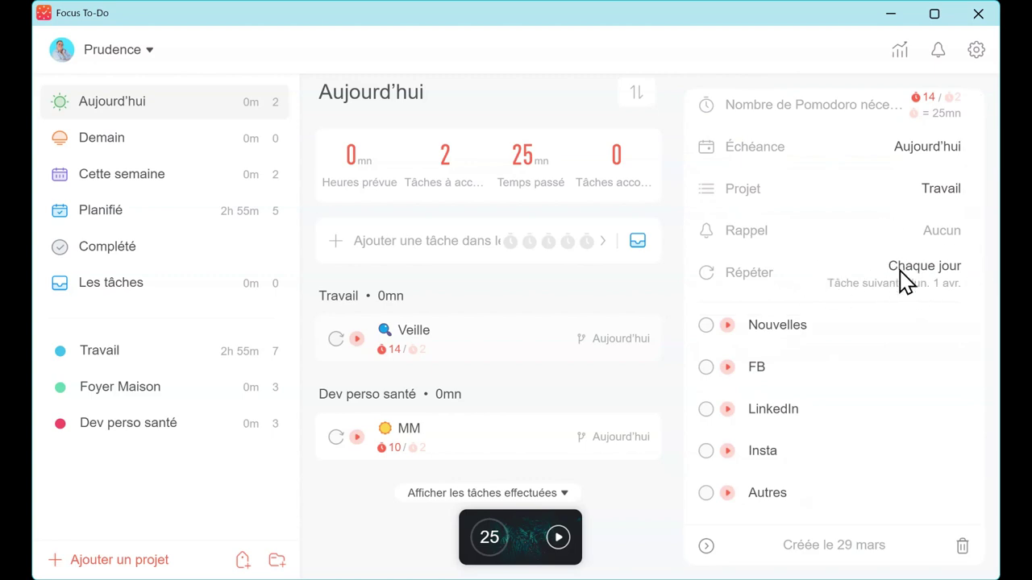
scroll(751, 231, "down", 2)
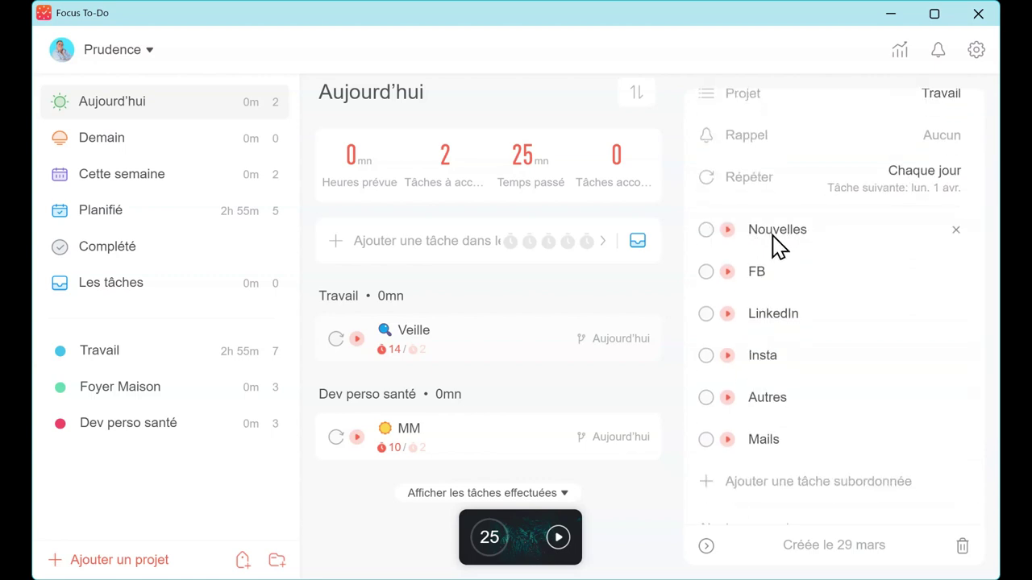
scroll(779, 246, "up", 2)
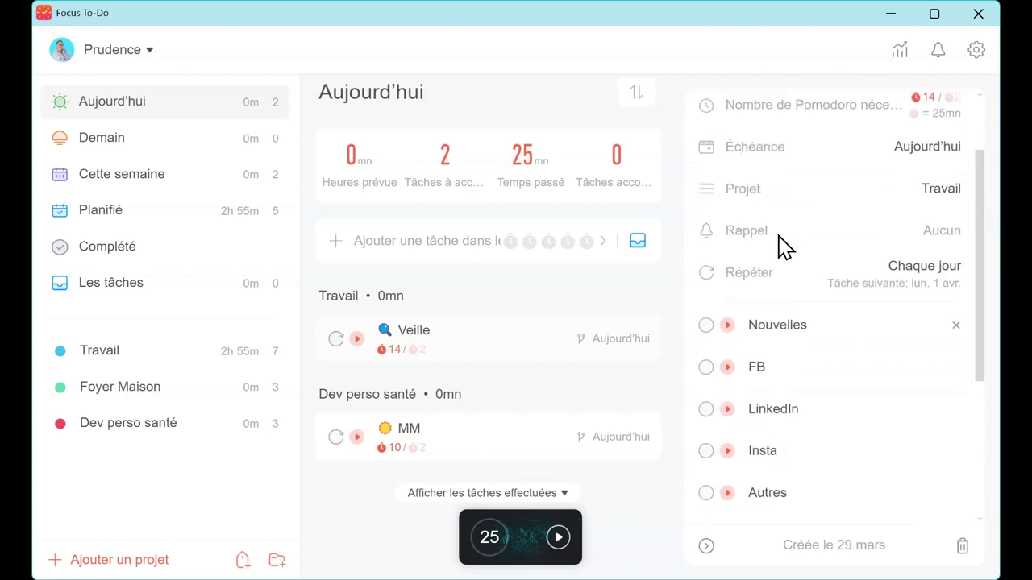
scroll(852, 185, "up", 2)
scroll(852, 182, "down", 2)
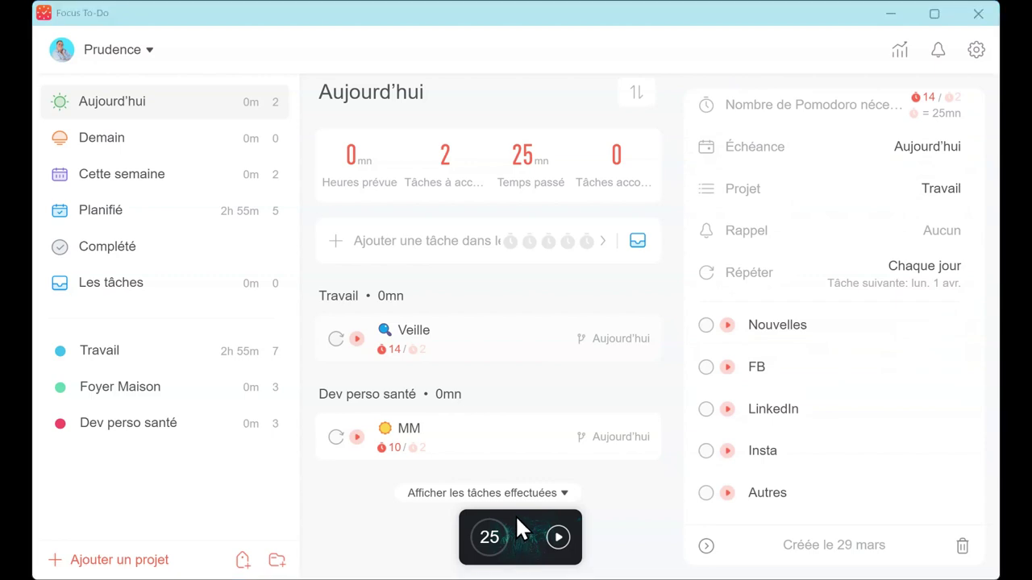
Step: Expand the mini Pomodoro timer to its full view and start a 25-minute focus session
left_click(467, 514)
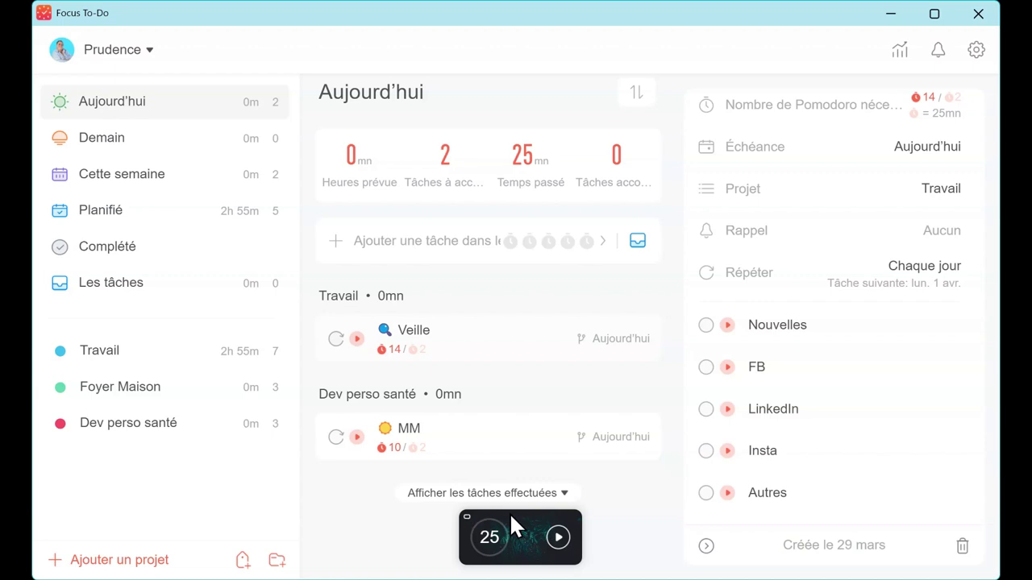
left_click(466, 514)
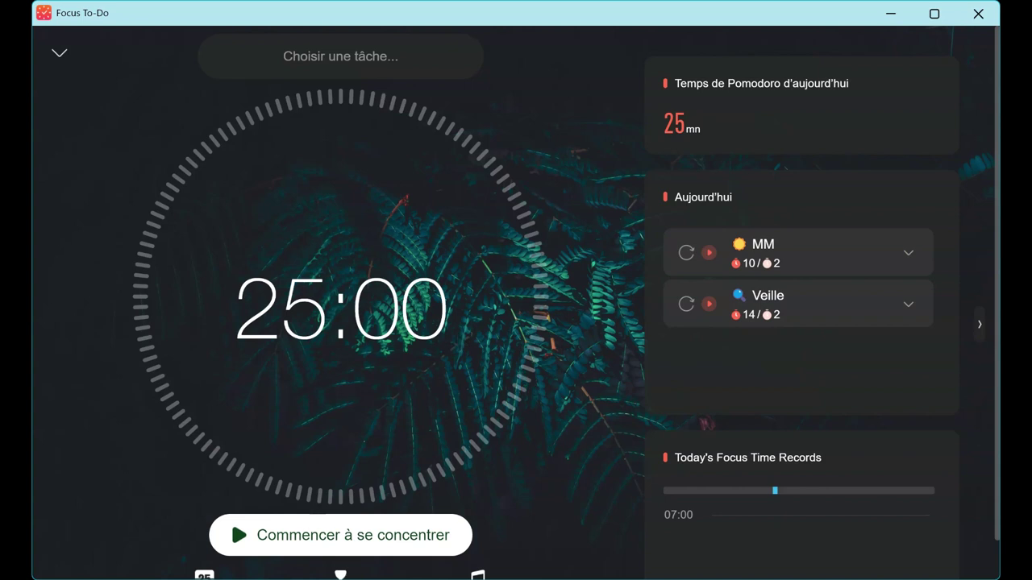
left_click(307, 531)
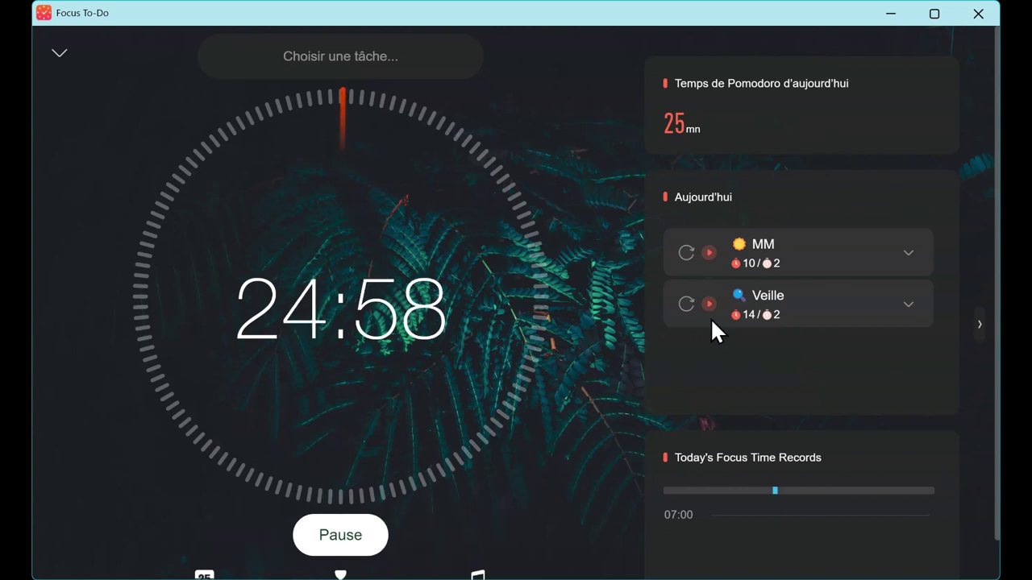
Step: Expand the Veille task in the timer view's Aujourd'hui list to look through its subtasks
left_click(905, 305)
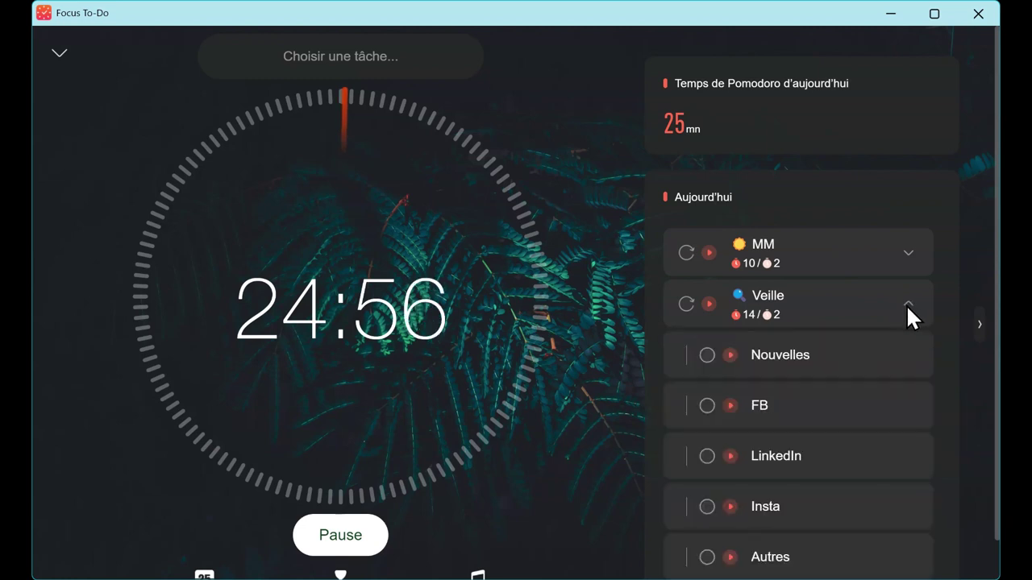
scroll(874, 294, "down", 1)
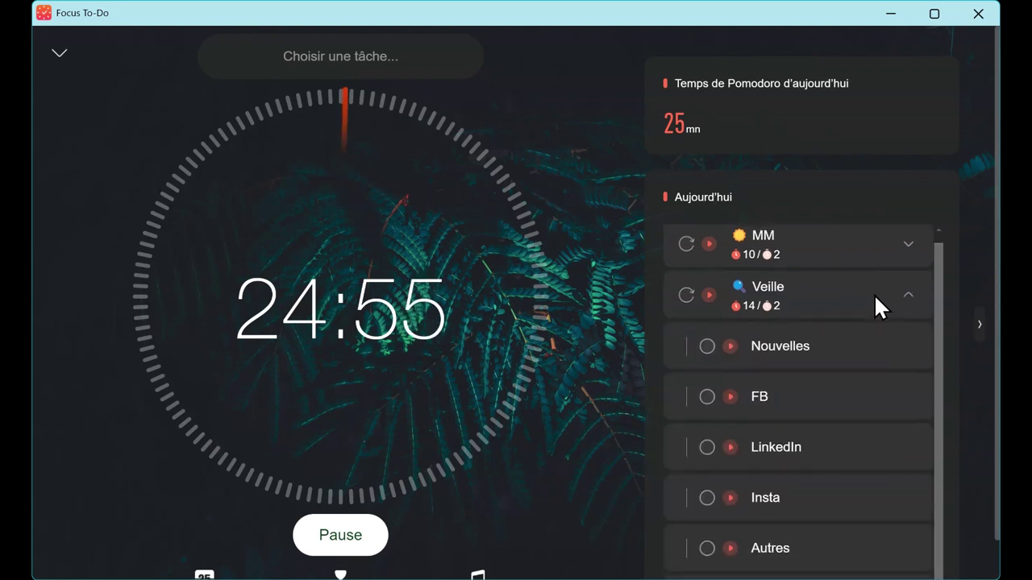
Step: Mark the Veille subtasks Nouvelles, FB, LinkedIn, Insta, Mails and Autres as complete, along with the Veille task itself
left_click(704, 329)
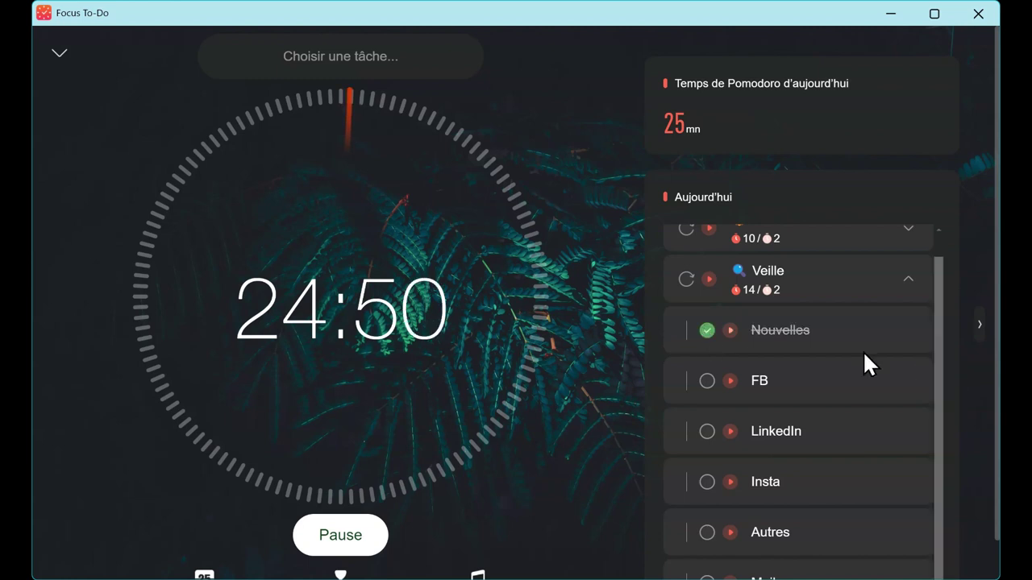
scroll(847, 343, "down", 2)
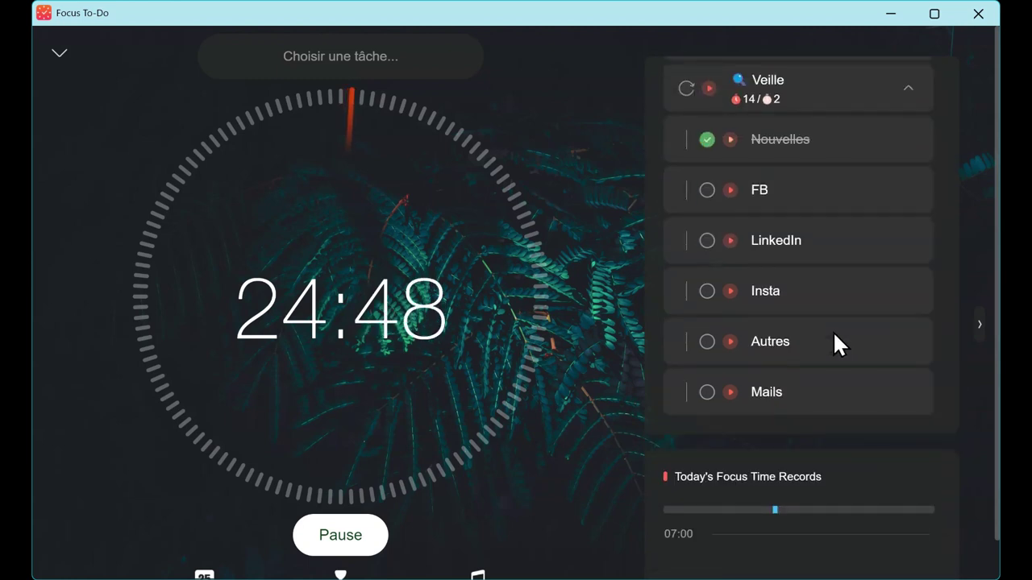
left_click(708, 190)
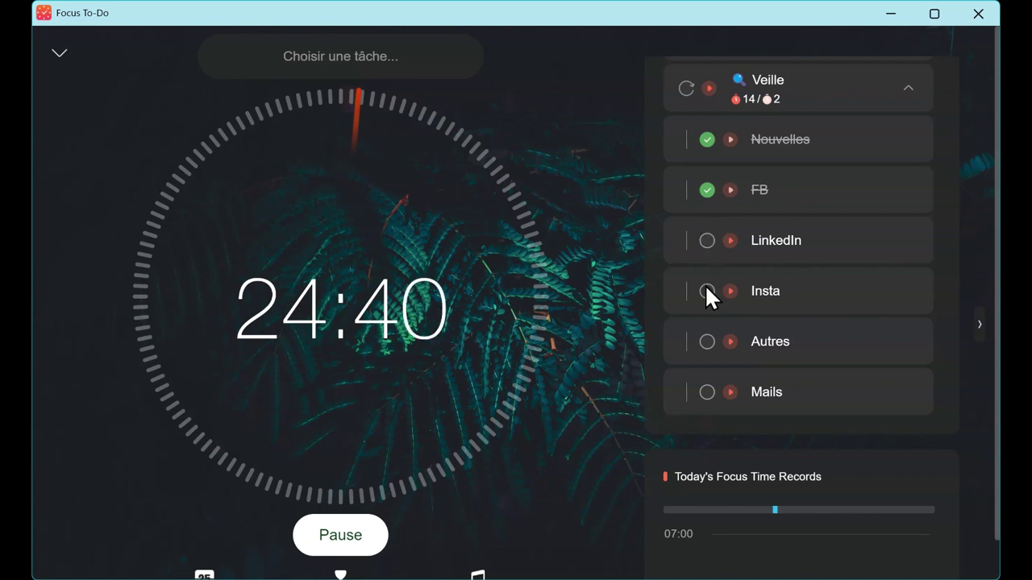
left_click(705, 240)
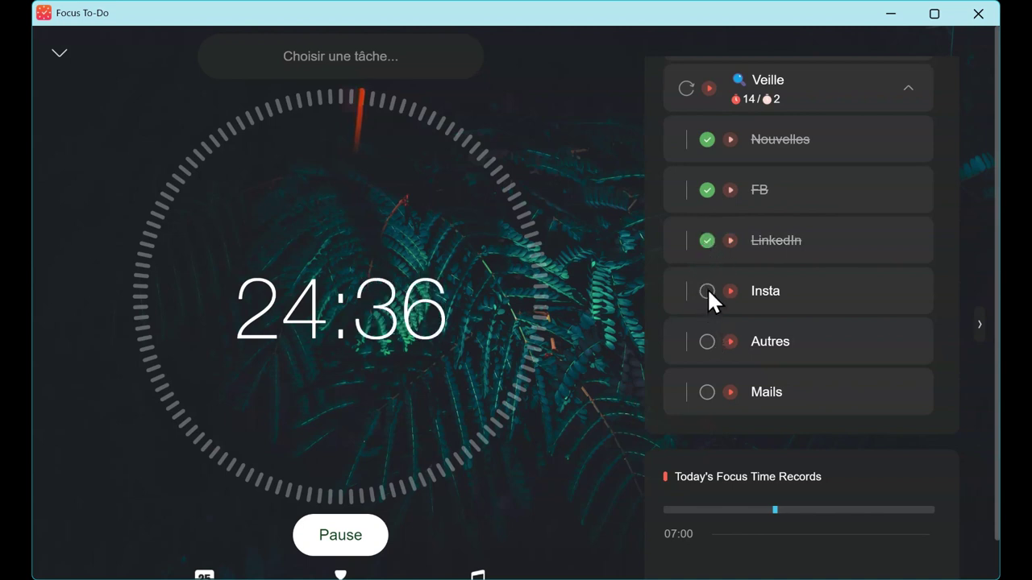
left_click(707, 290)
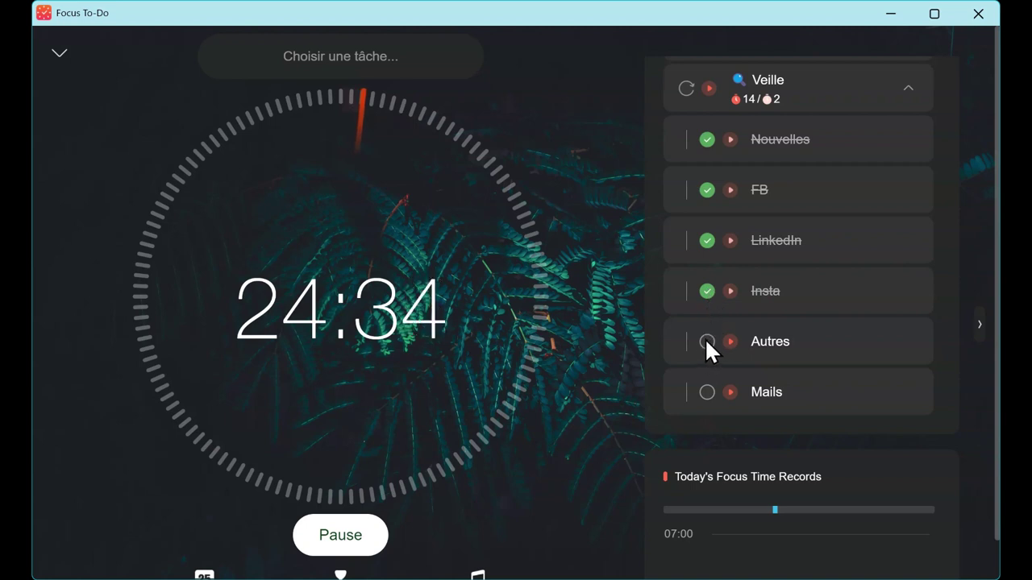
left_click(706, 390)
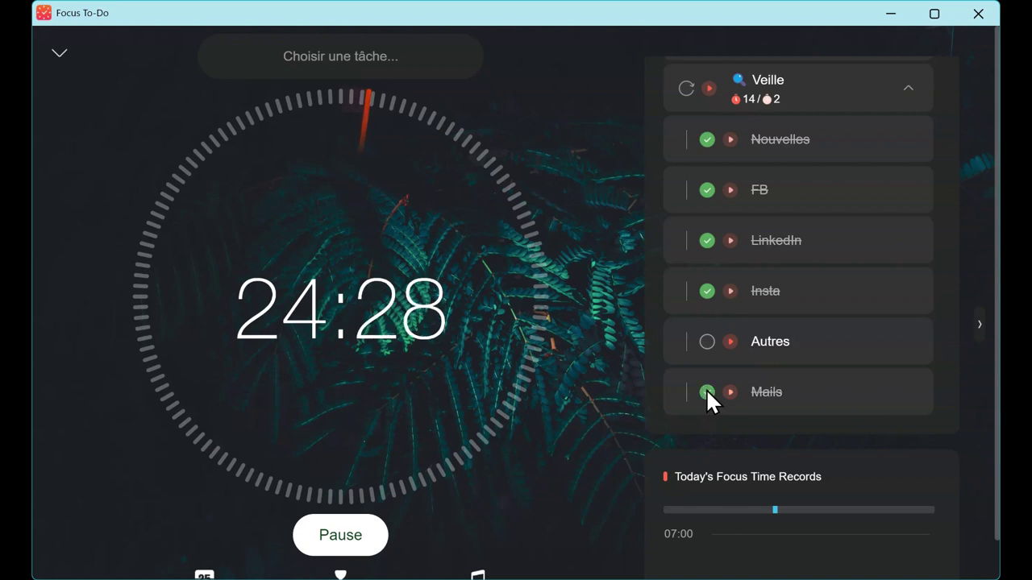
left_click(706, 338)
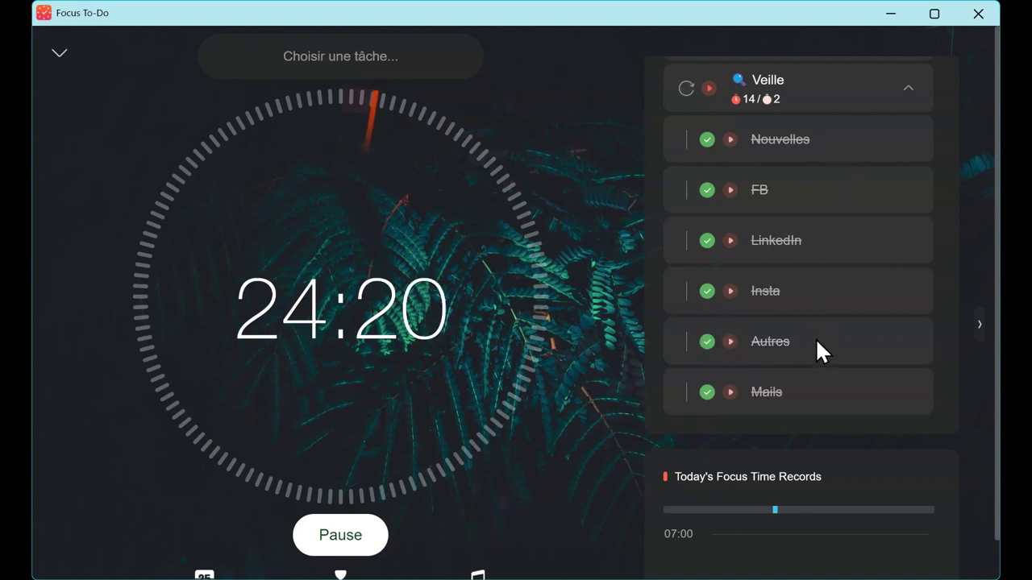
left_click(686, 87)
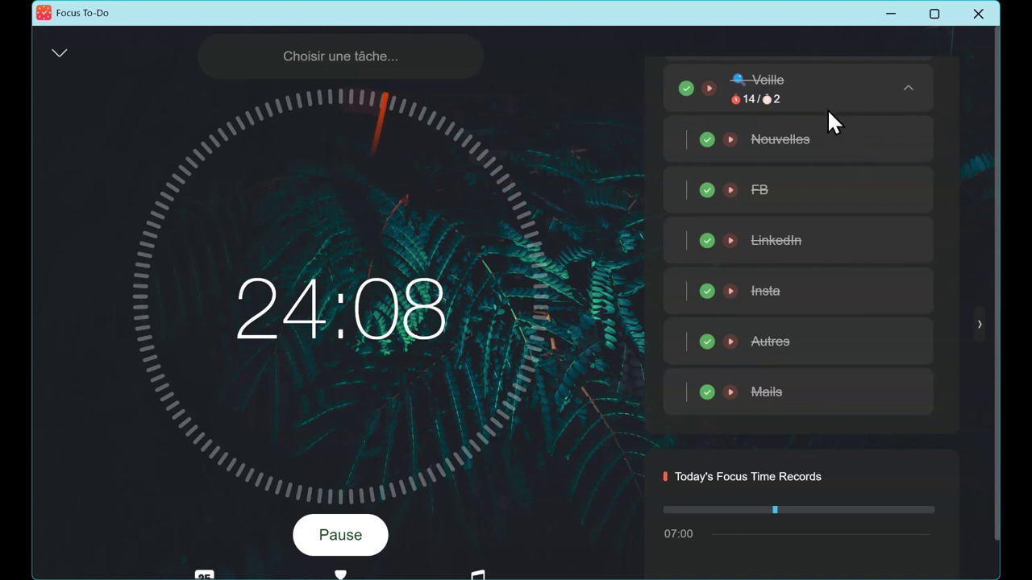
Step: Collapse the Veille task in the Aujourd'hui list and expand the MM task to look through its subtasks
left_click(905, 87)
scroll(892, 114, "up", 3)
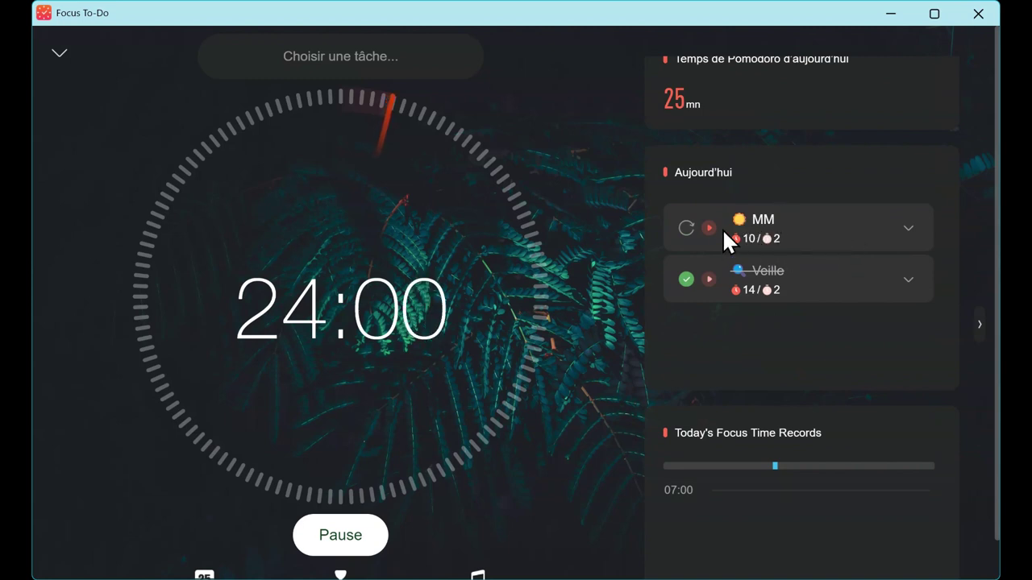
left_click(908, 228)
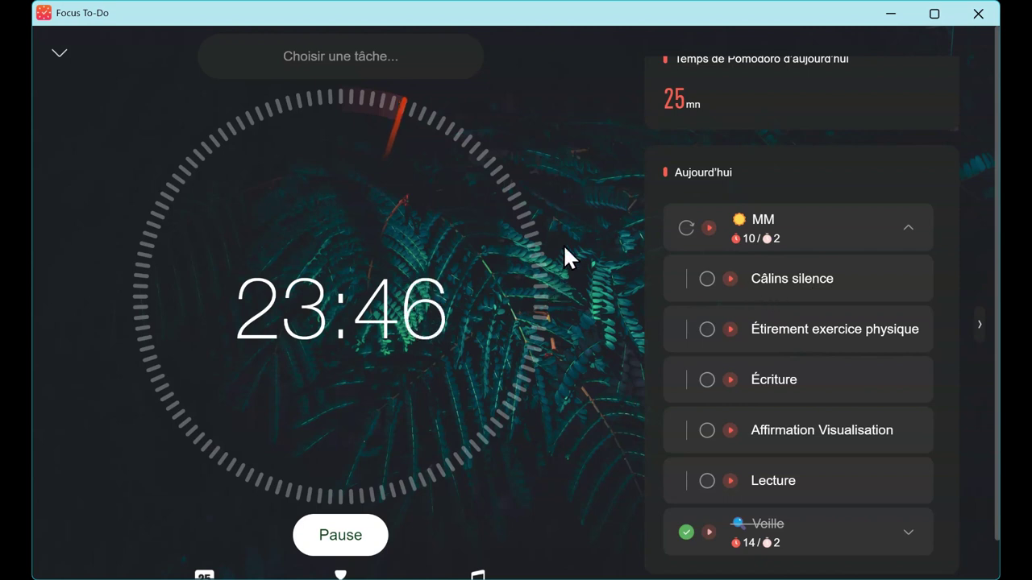
Step: Pause the running focus session, stop the Pomodoro for good and return to the main task view
left_click(349, 535)
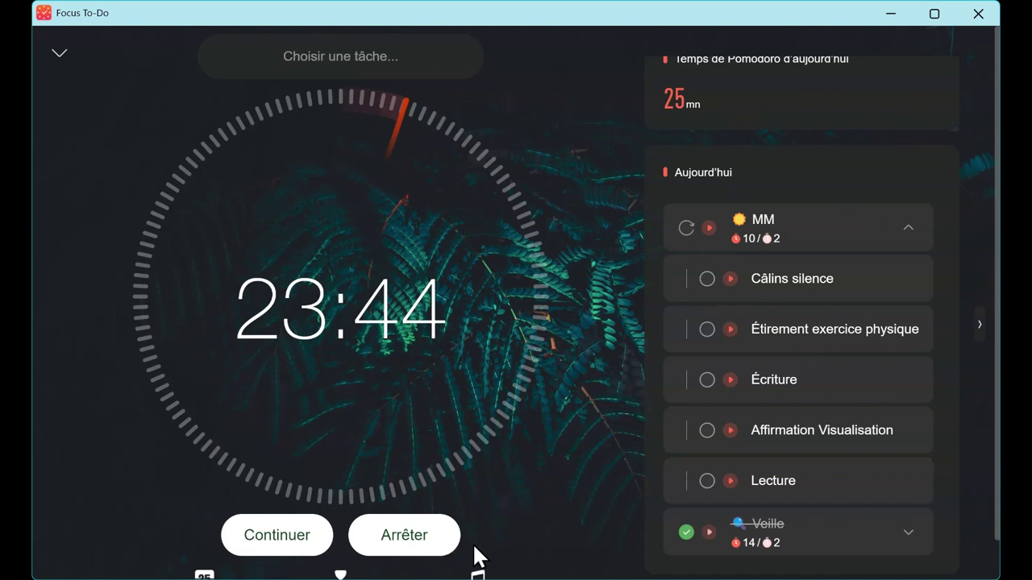
left_click(403, 540)
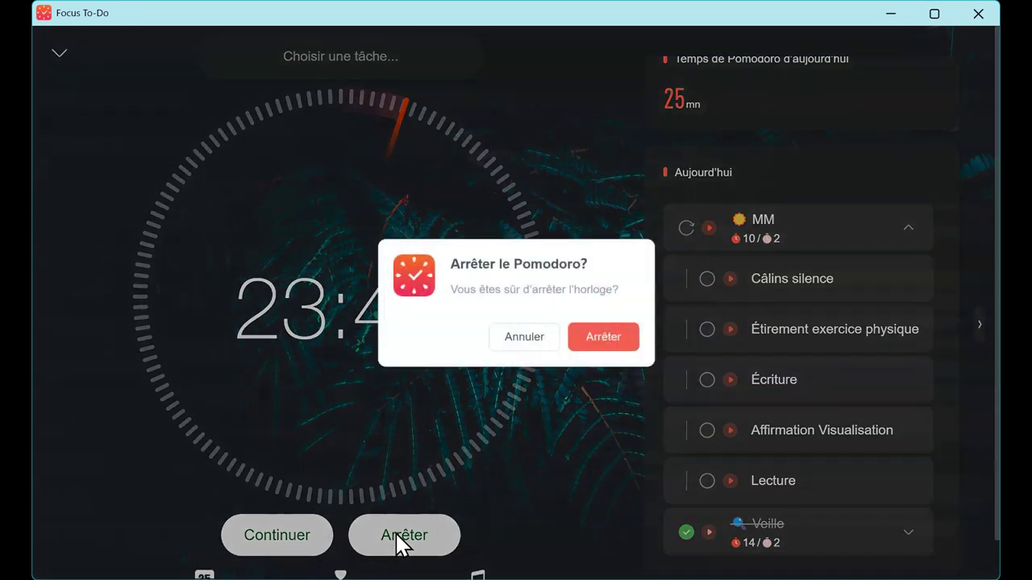
left_click(625, 336)
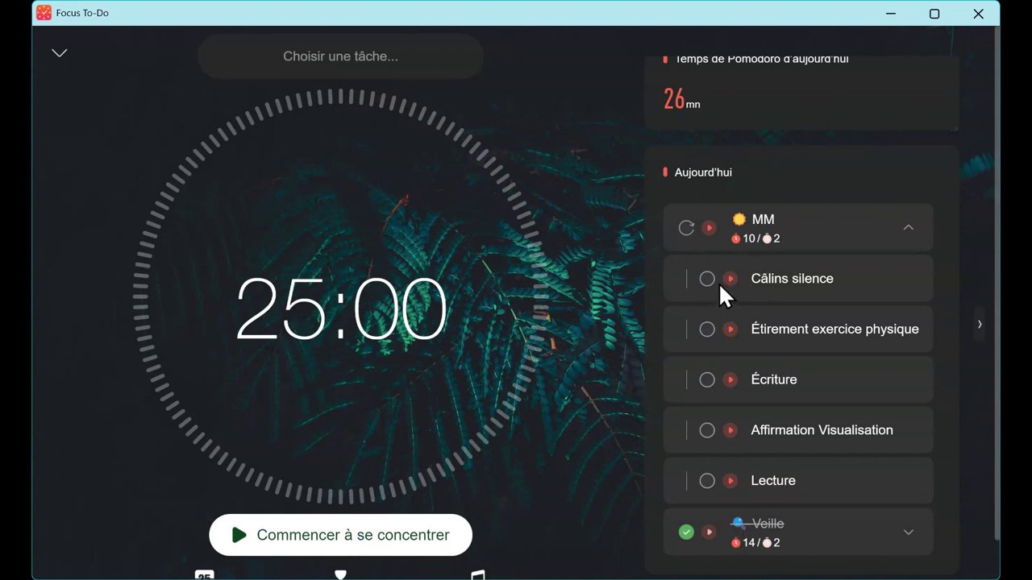
left_click(57, 51)
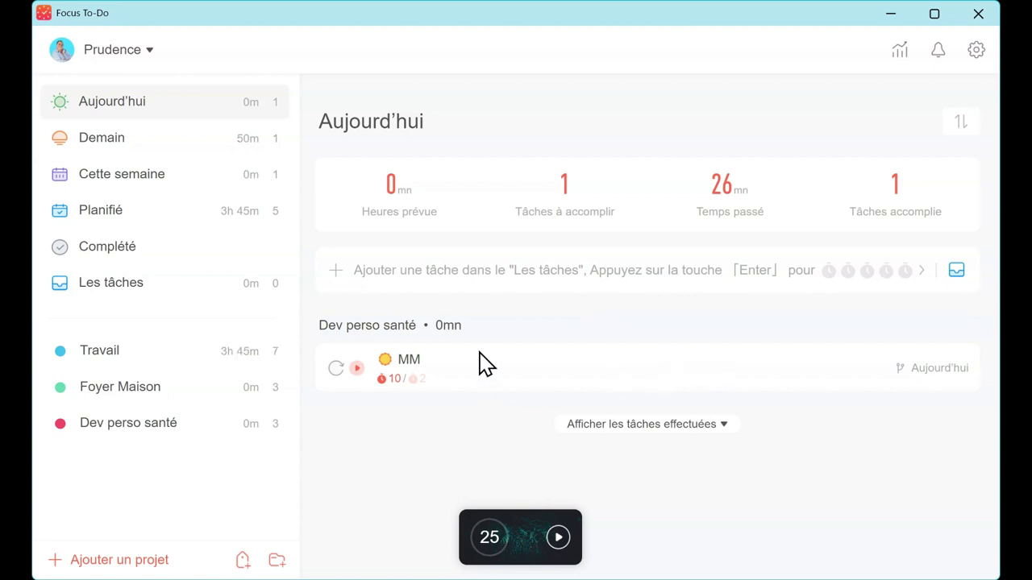
Step: Reveal the completed tasks in the Aujourd'hui list to check them and hide them again
left_click(621, 430)
left_click(621, 428)
left_click(621, 428)
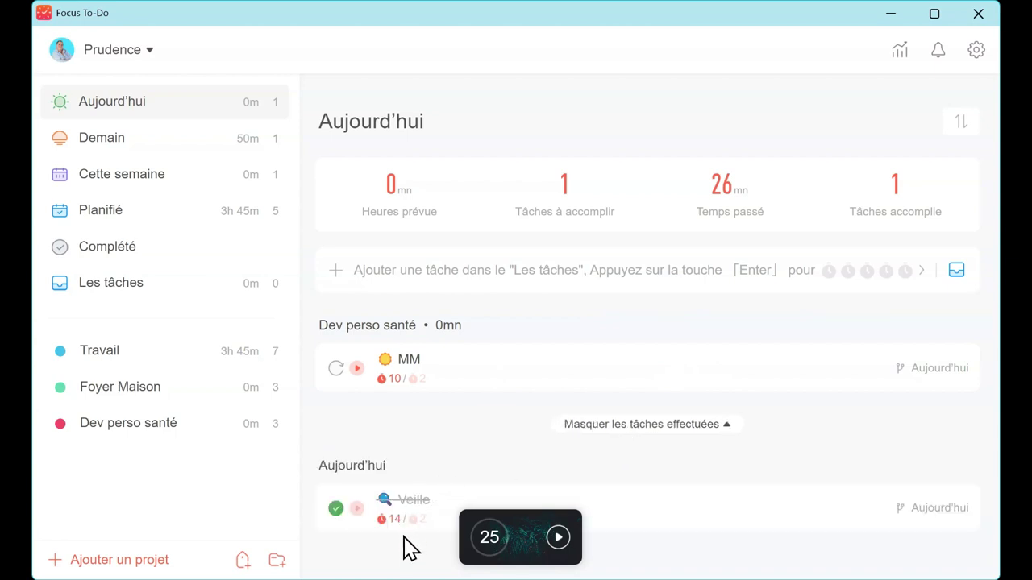
left_click(647, 431)
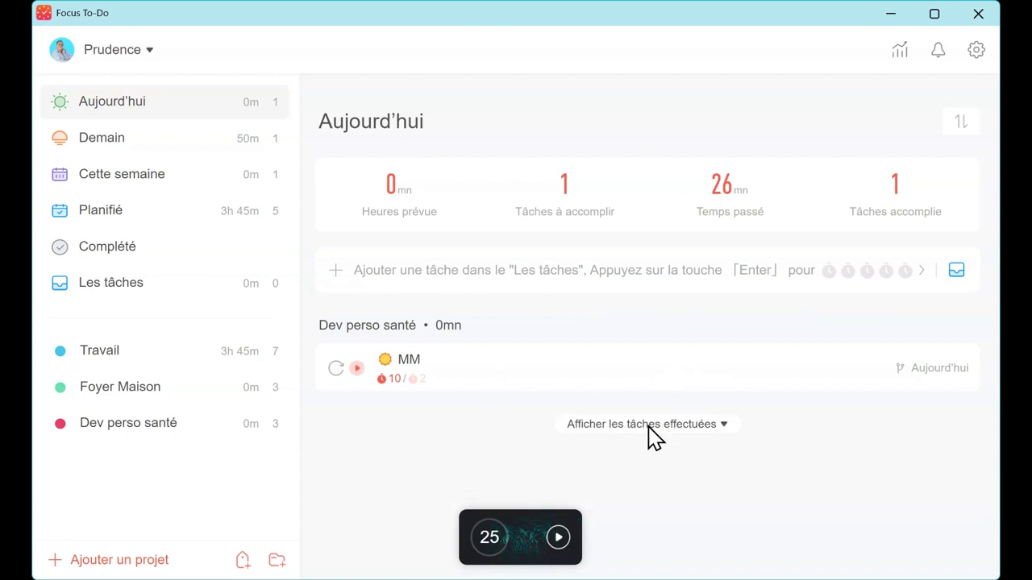
Step: Open the MM task's details and look through its due date, project, repetition and subtasks
left_click(510, 360)
scroll(844, 288, "down", 3)
scroll(844, 288, "down", 1)
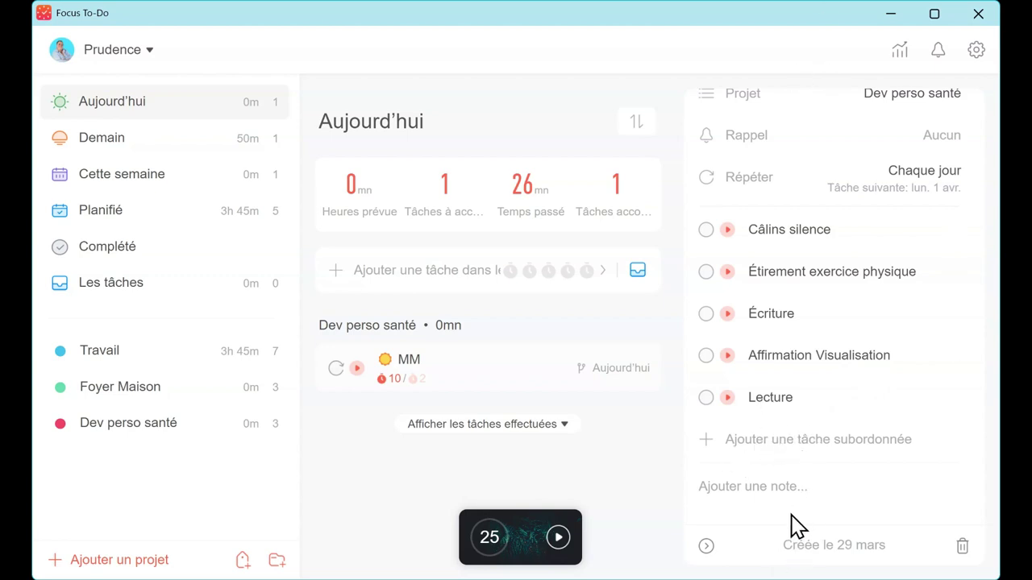
scroll(852, 537, "up", 5)
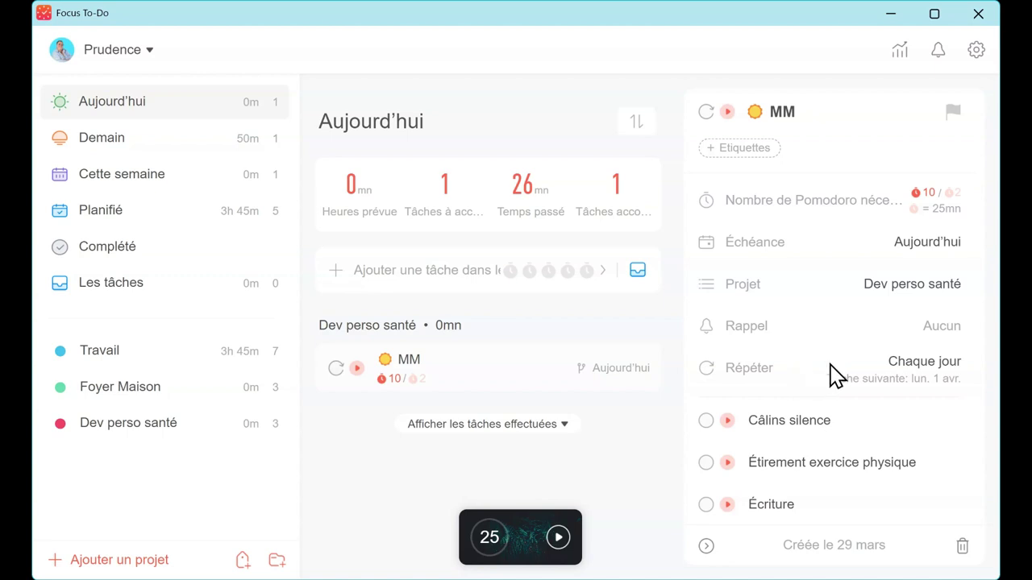
Step: Compare the tasks listed for Demain and Aujourd'hui, and view the Cette semaine overview
left_click(159, 132)
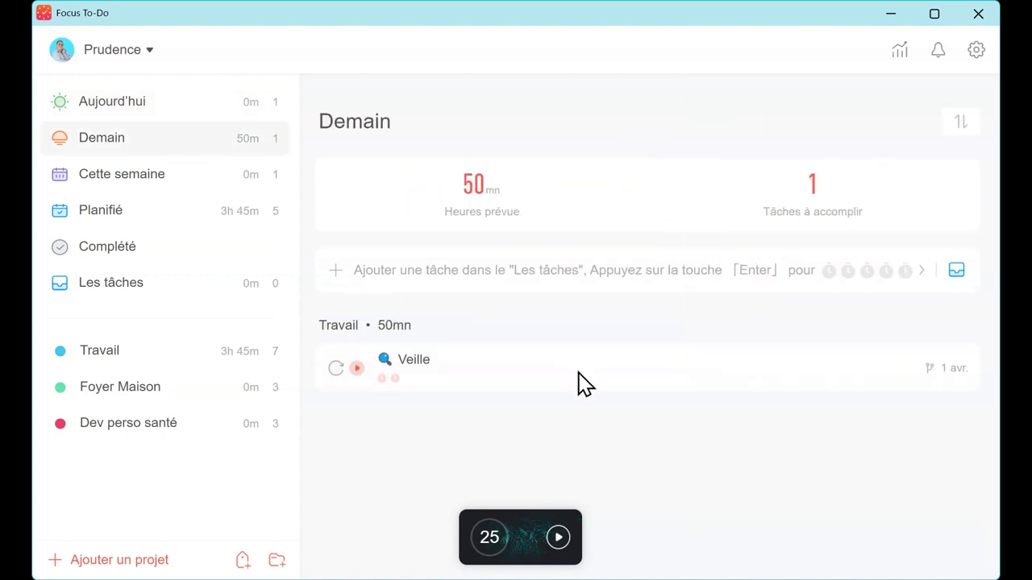
left_click(115, 103)
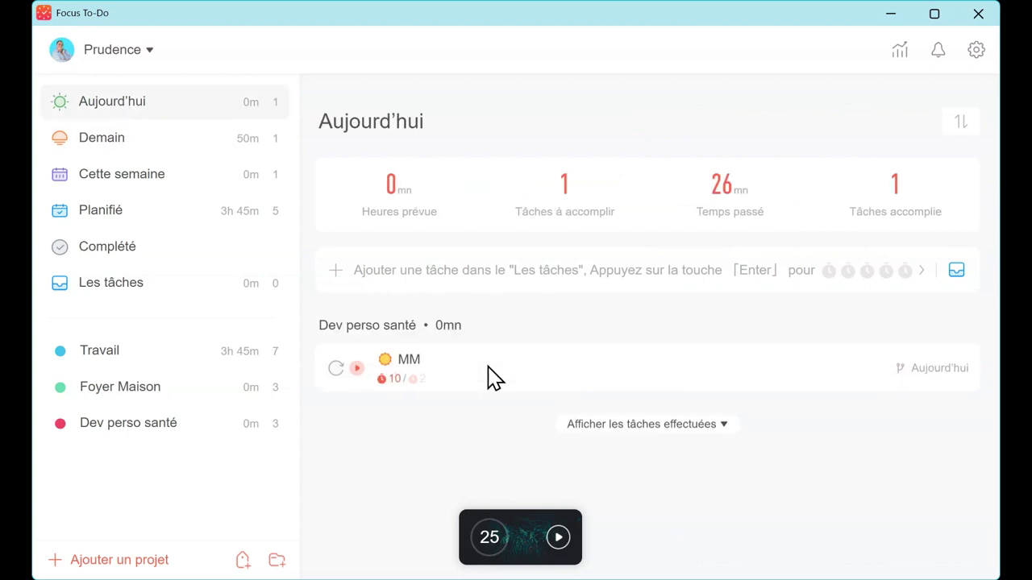
left_click(134, 137)
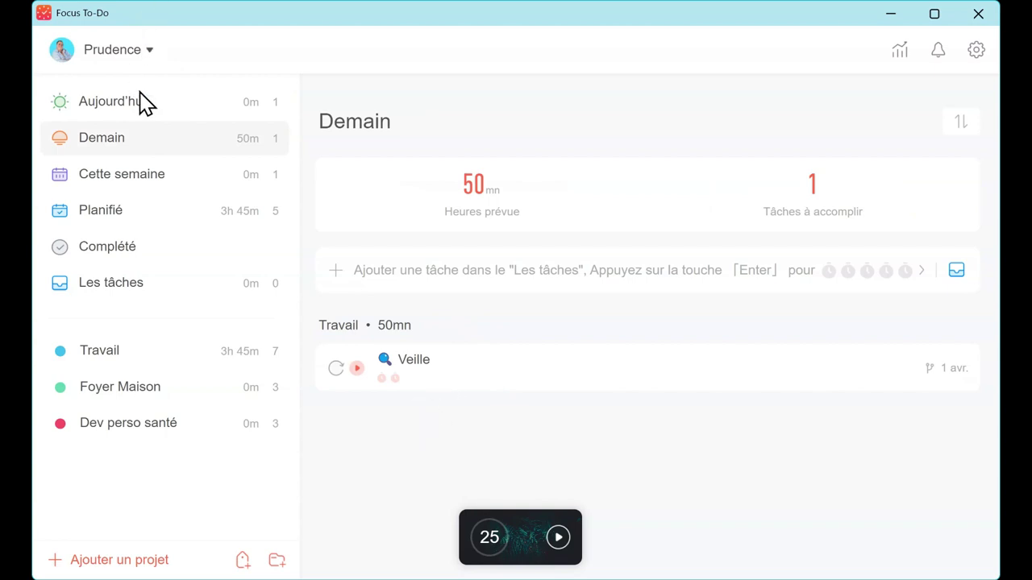
left_click(135, 190)
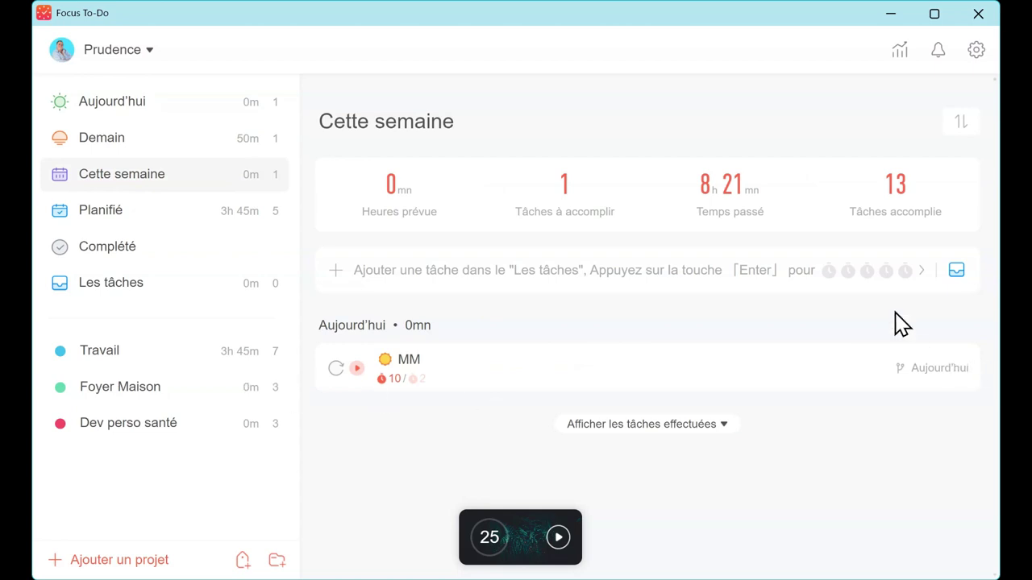
Step: Review all scheduled tasks in the Planifié list and open the details of the Déclaration de CA task
left_click(182, 215)
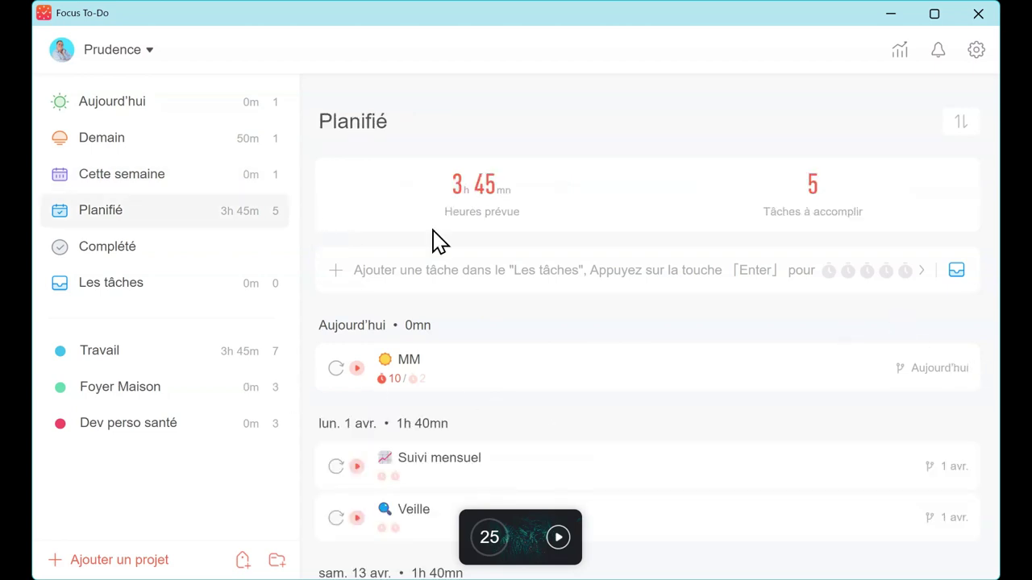
scroll(483, 239, "down", 2)
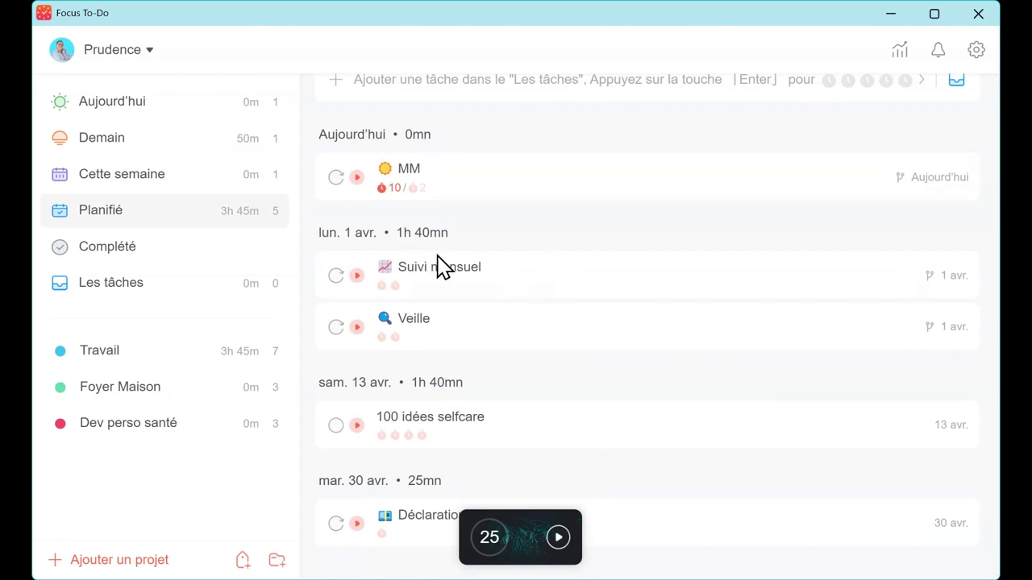
scroll(601, 346, "down", 1)
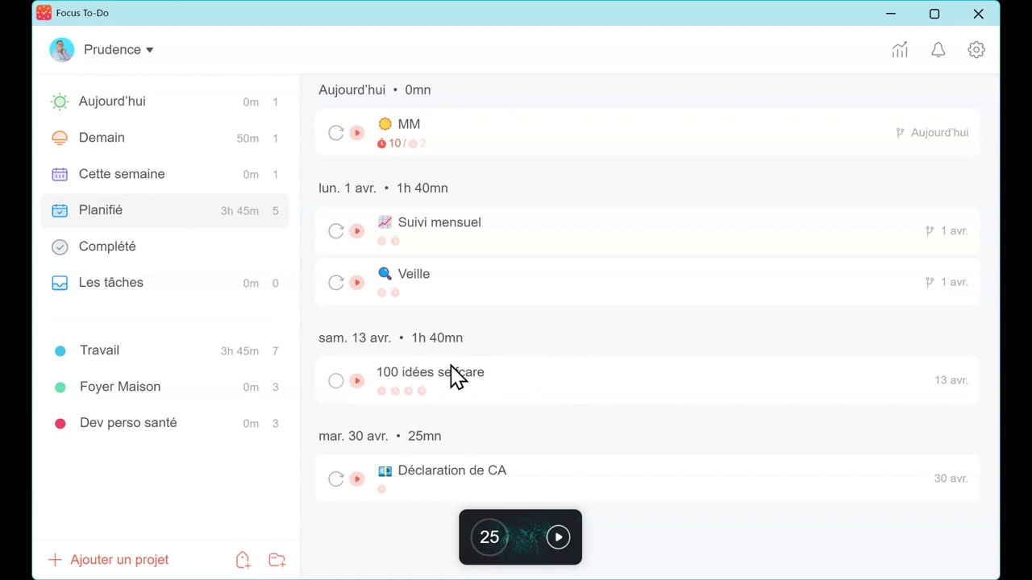
left_click(559, 477)
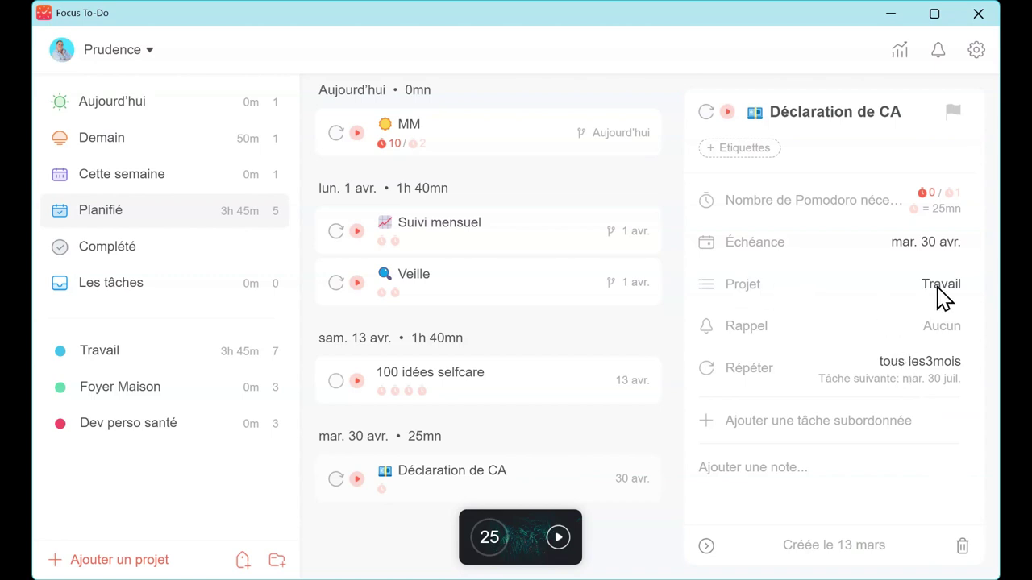
Step: Look through the Complété history of finished tasks and focus sessions from Aujourd'hui back to 26 mars
left_click(113, 256)
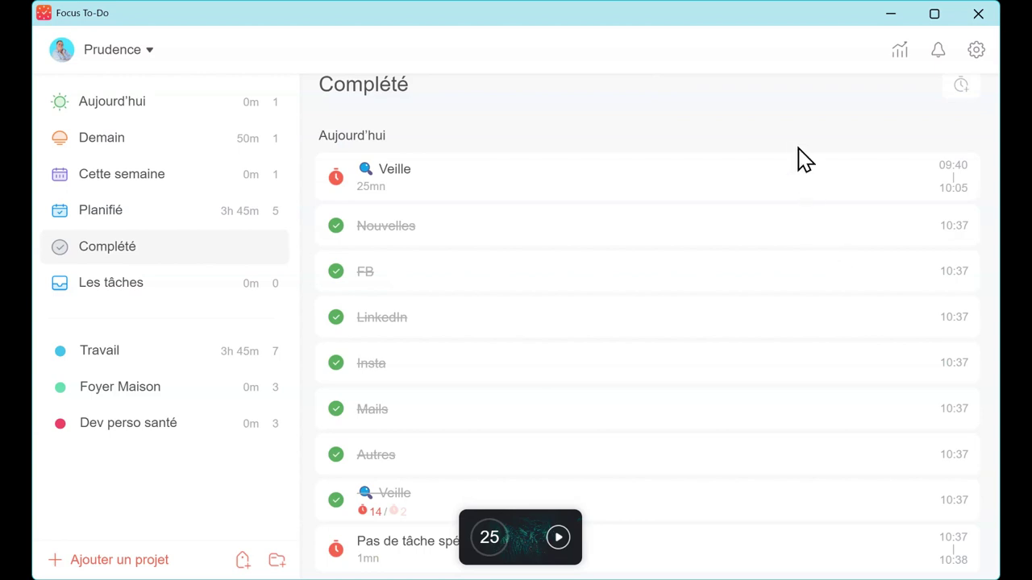
scroll(635, 157, "down", 2)
scroll(347, 121, "up", 2)
scroll(452, 449, "down", 3)
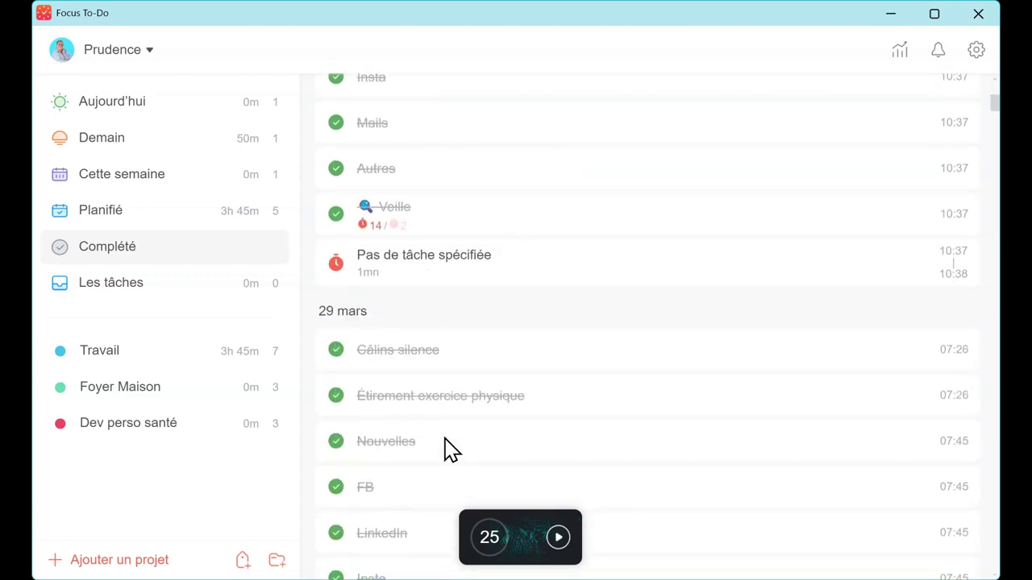
scroll(621, 235, "down", 1)
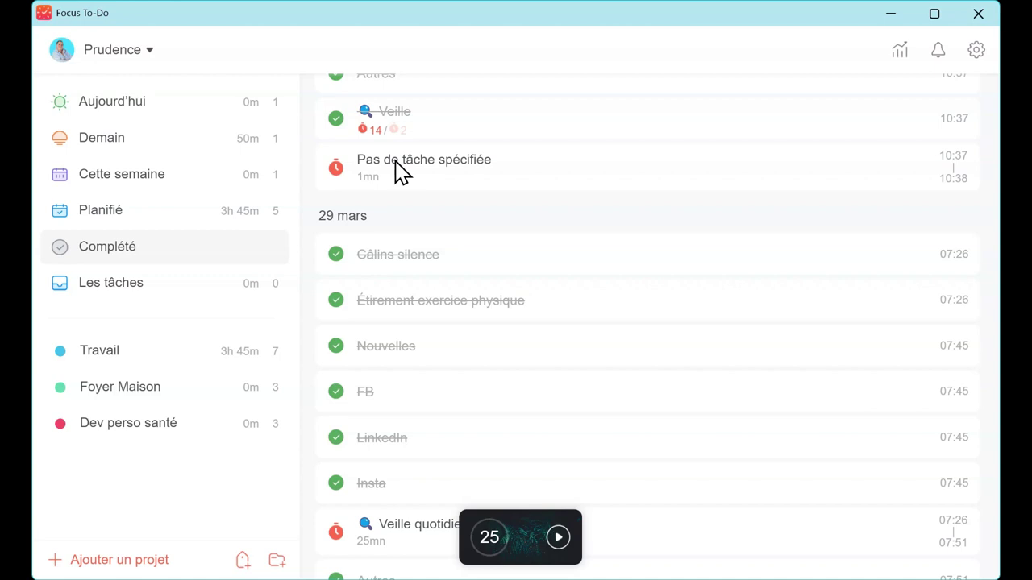
scroll(435, 295, "down", 1)
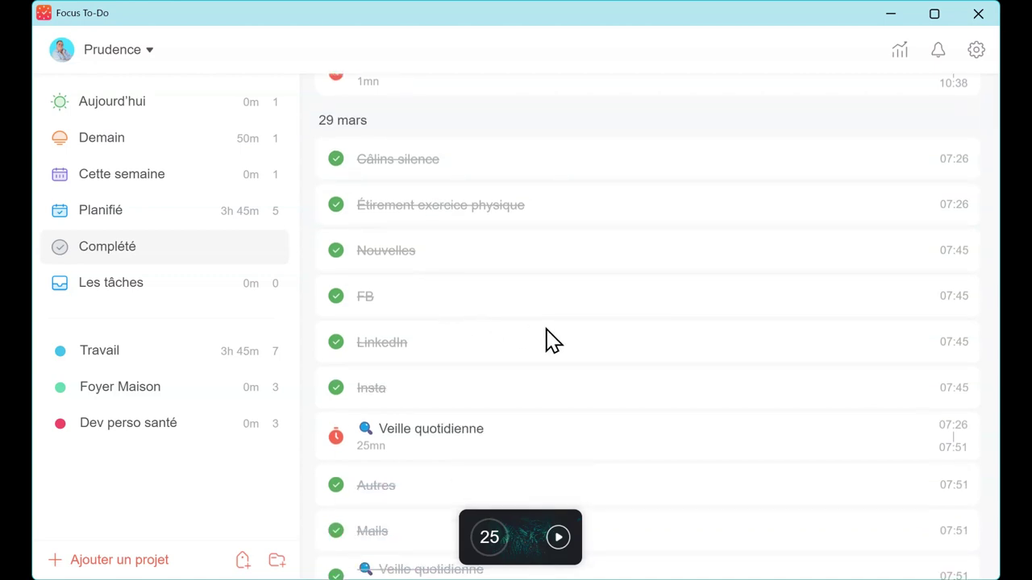
scroll(547, 338, "down", 1)
scroll(546, 339, "down", 9)
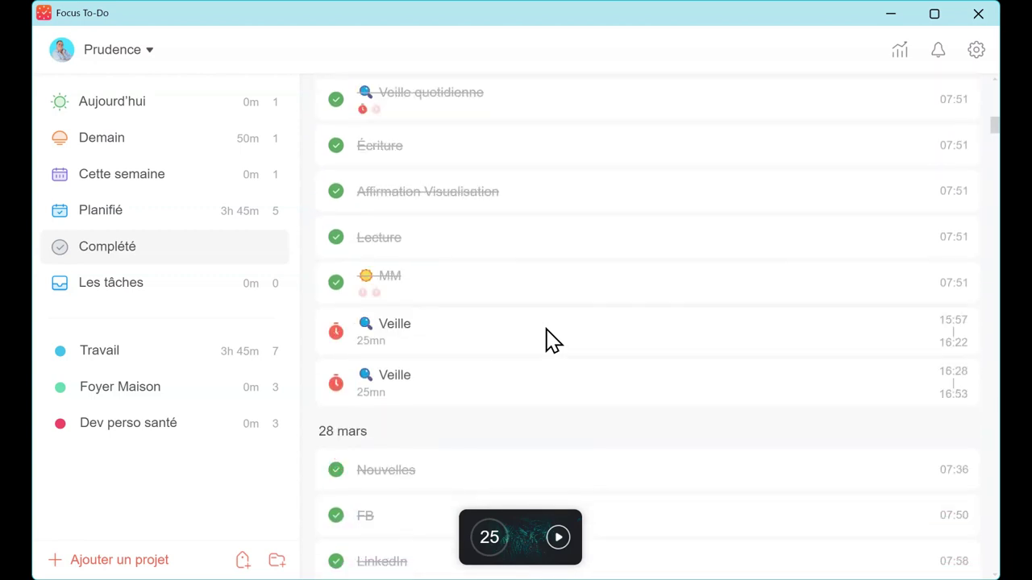
scroll(546, 338, "down", 5)
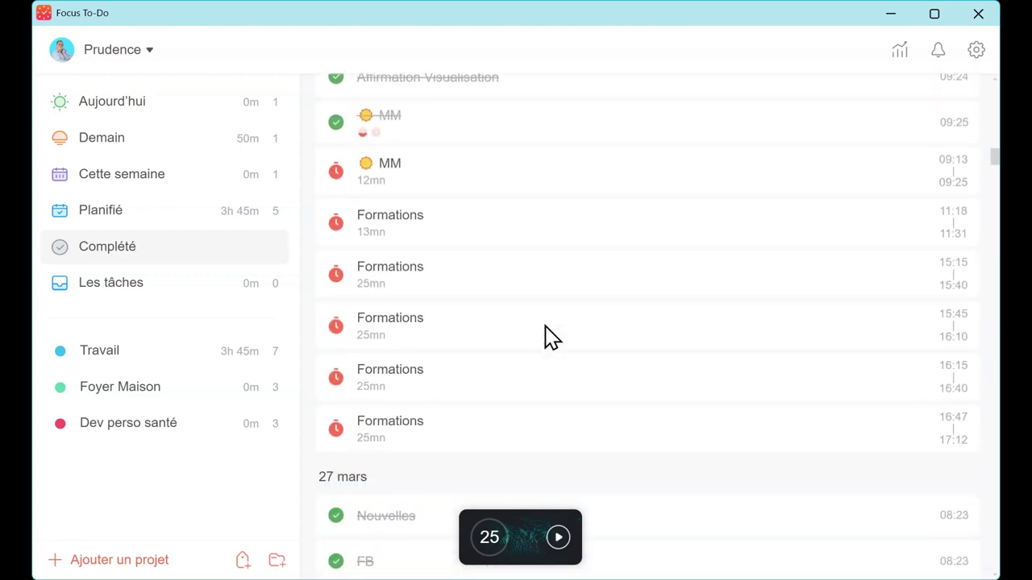
scroll(451, 193, "down", 9)
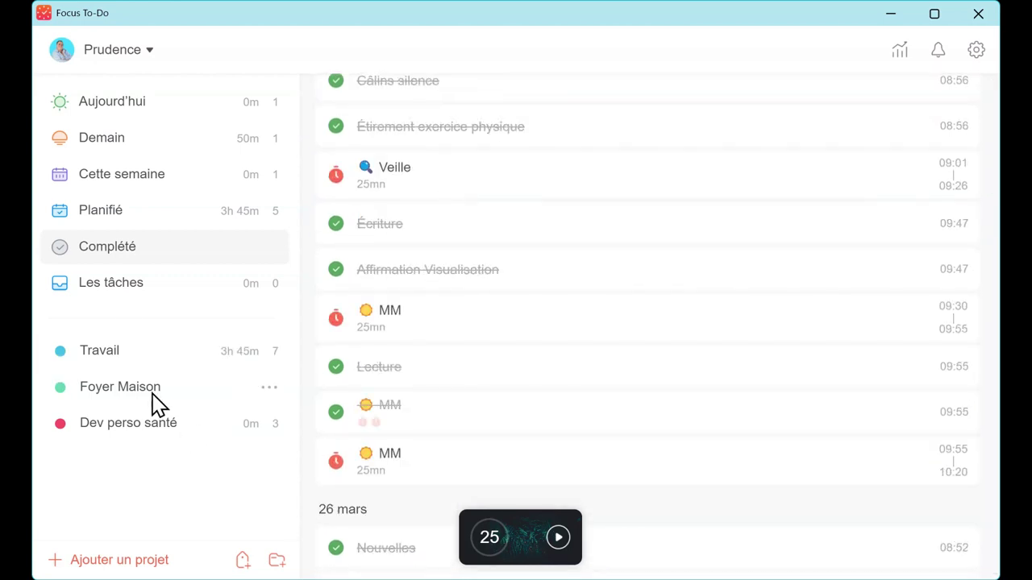
Step: Open the Les tâches list and examine its time and task summary
left_click(137, 286)
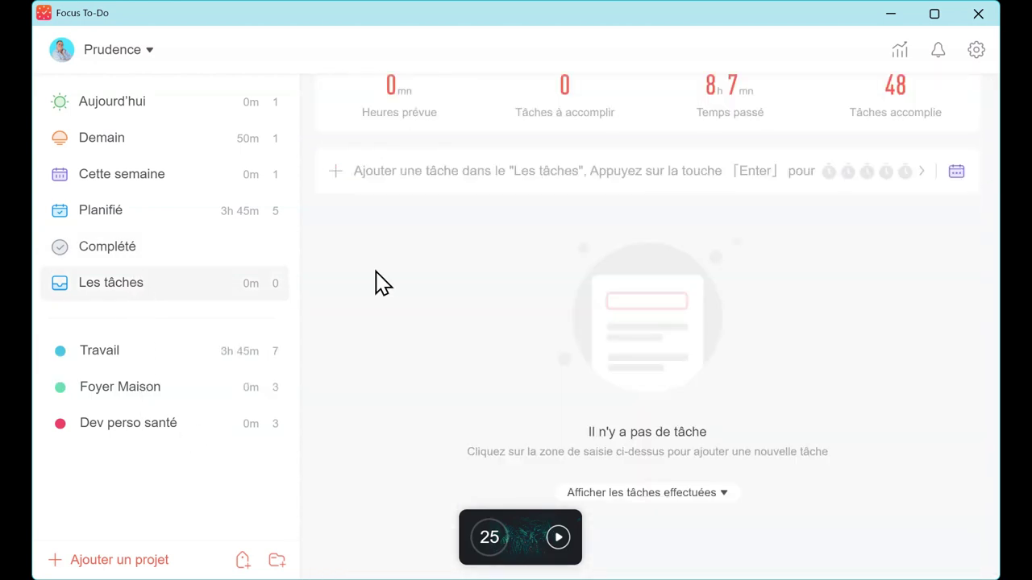
scroll(383, 282, "up", 2)
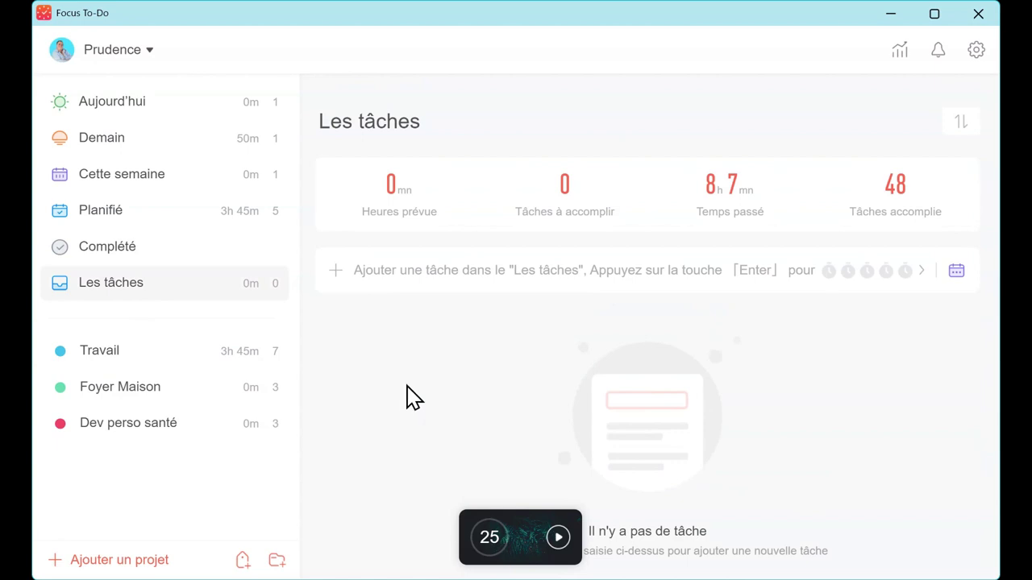
Step: Look through the task lists of the Travail, Foyer Maison and Dev perso santé projects
left_click(100, 353)
scroll(417, 341, "down", 3)
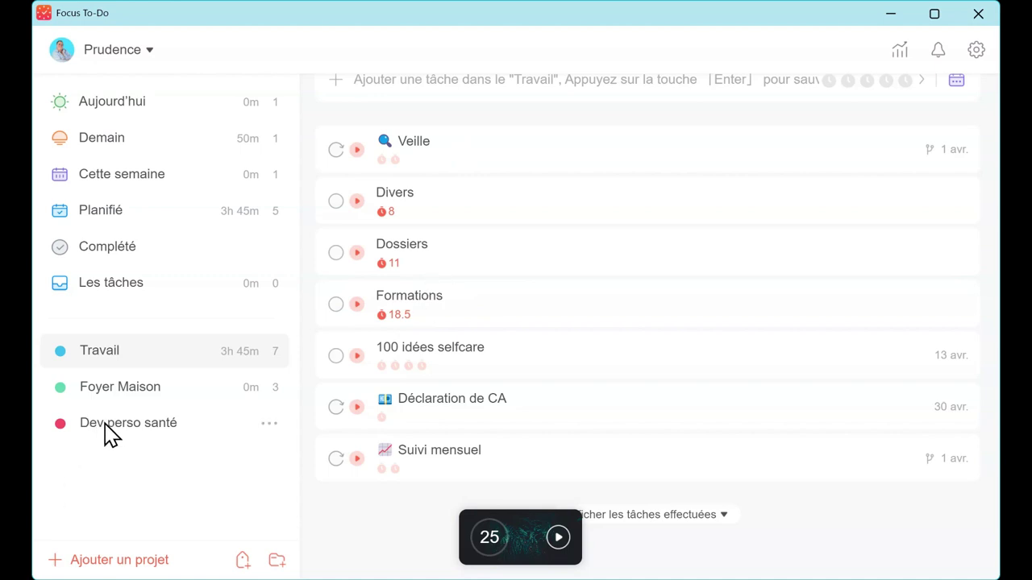
left_click(119, 394)
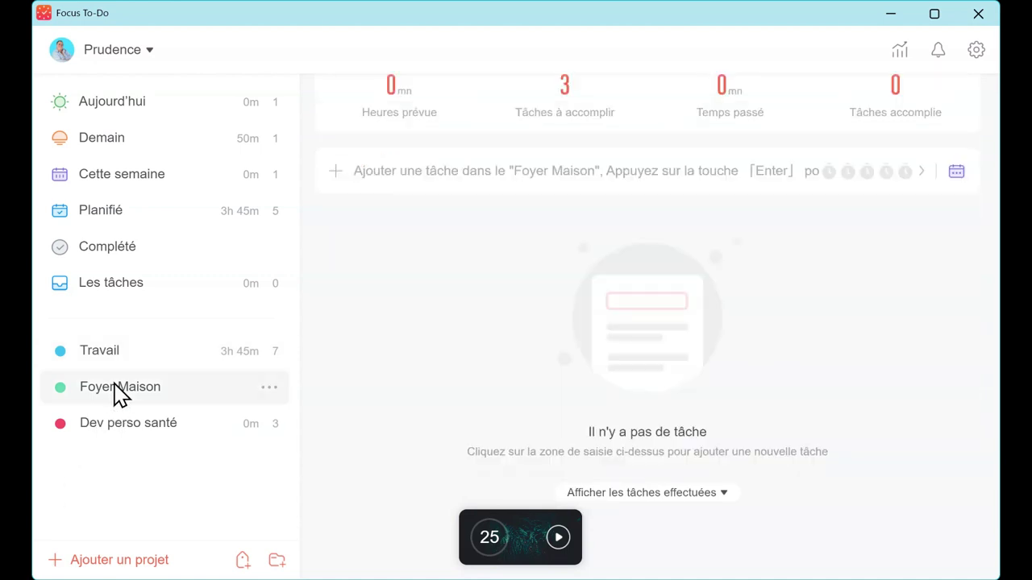
left_click(145, 434)
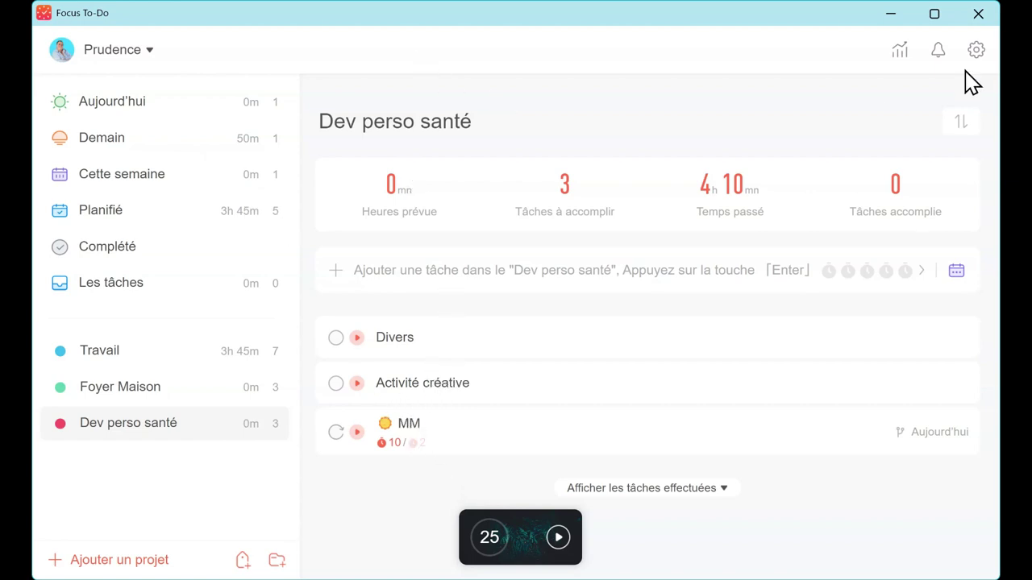
Step: Open the Rapports page and look over the Pomodoro enregistrés timeline and the Répartition du temps par projet chart
left_click(899, 53)
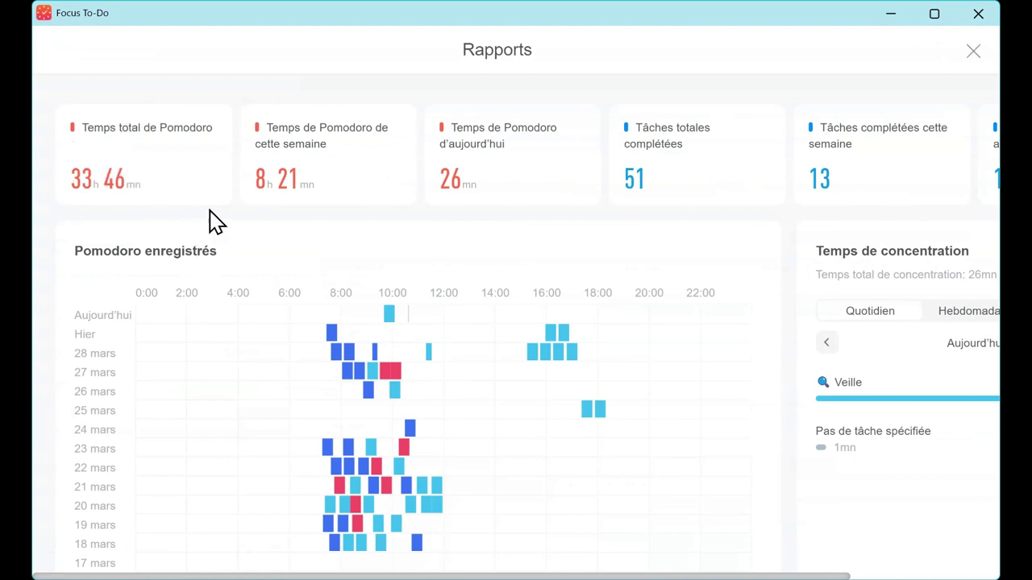
mouse_move(209, 179)
scroll(210, 179, "down", 2)
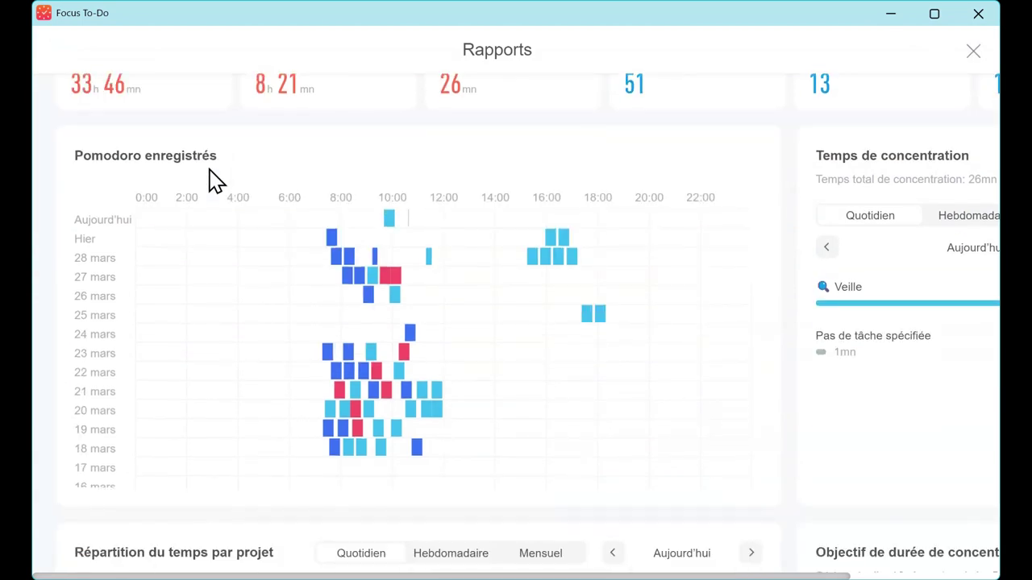
scroll(224, 231, "down", 8)
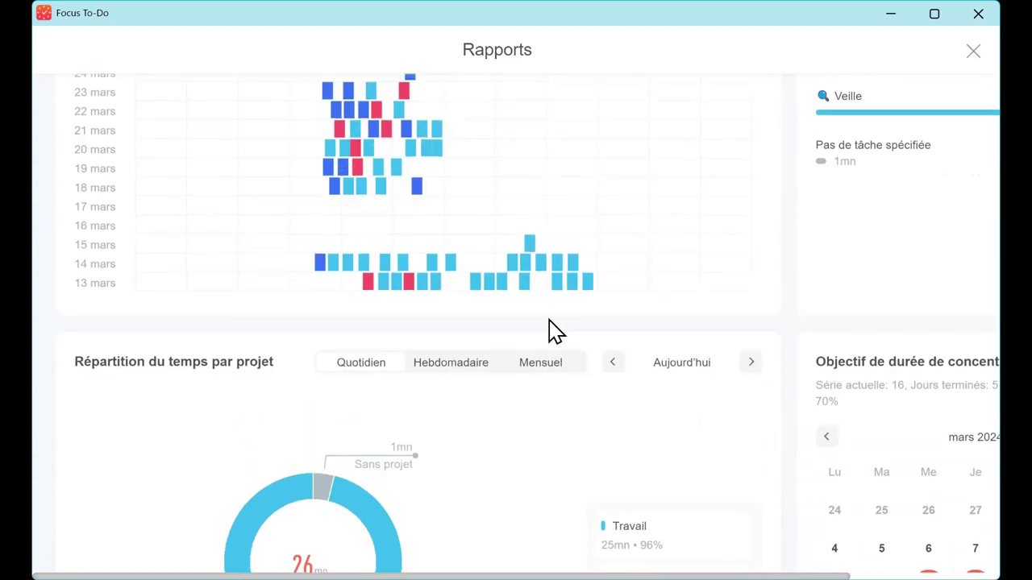
scroll(553, 306, "up", 1)
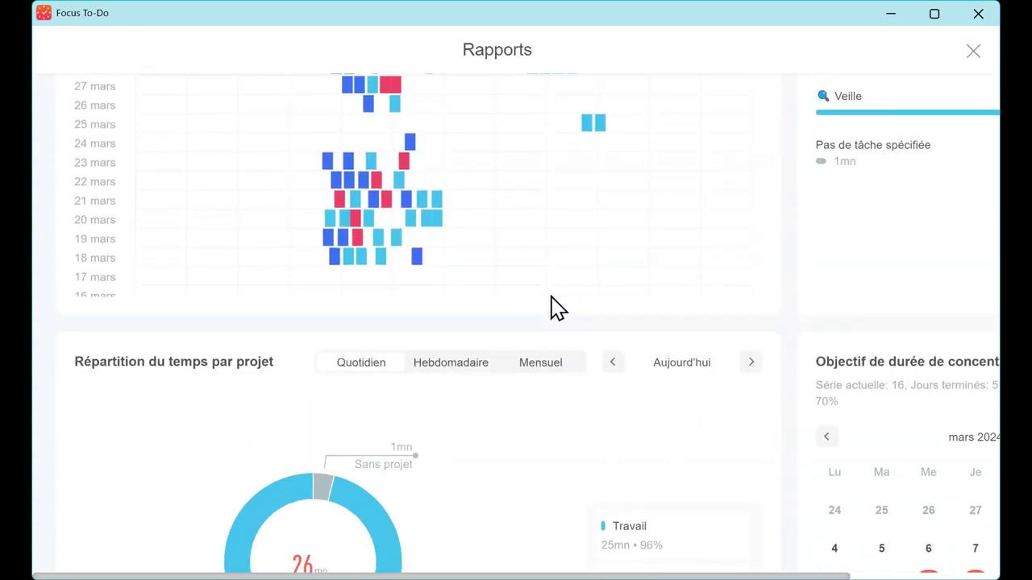
scroll(553, 306, "up", 1)
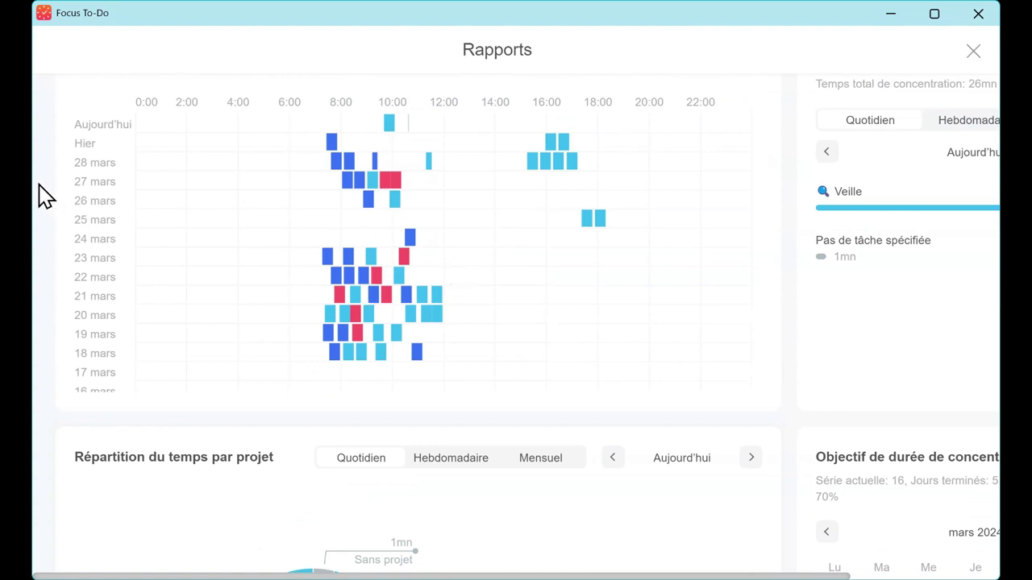
scroll(489, 290, "down", 1)
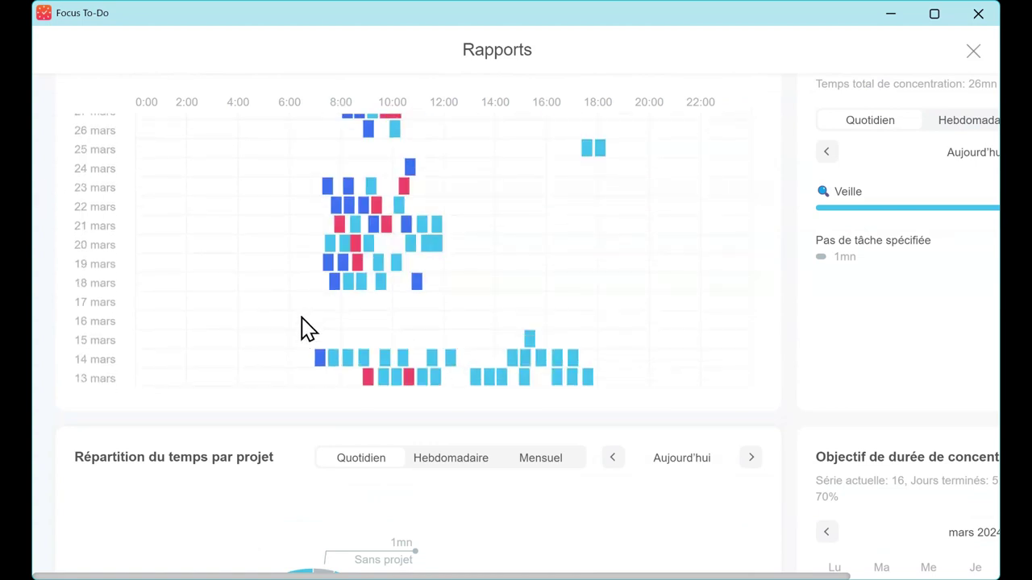
scroll(307, 311, "up", 1)
scroll(307, 311, "up", 3)
scroll(305, 312, "down", 5)
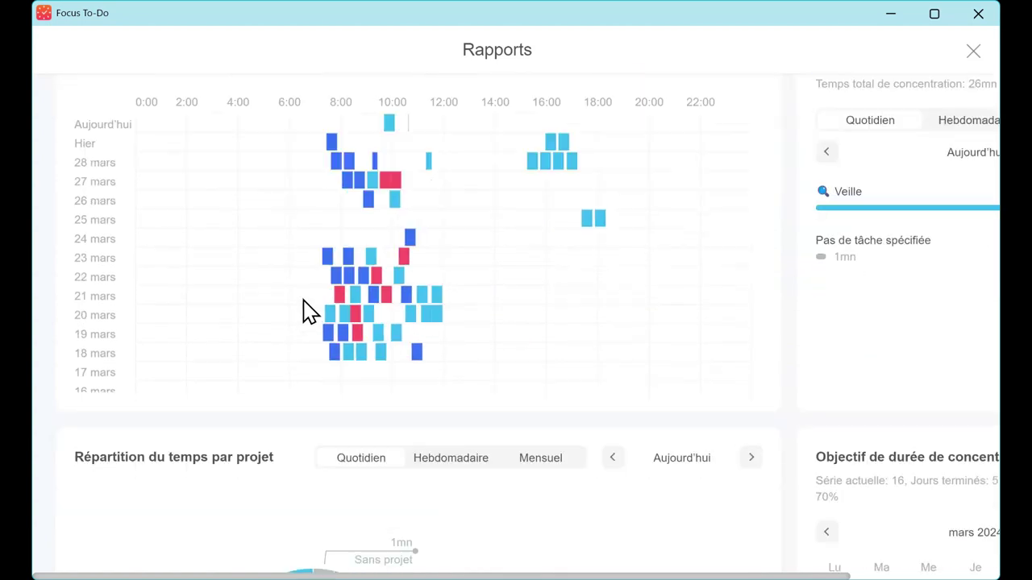
scroll(582, 100, "down", 1)
scroll(576, 113, "down", 3)
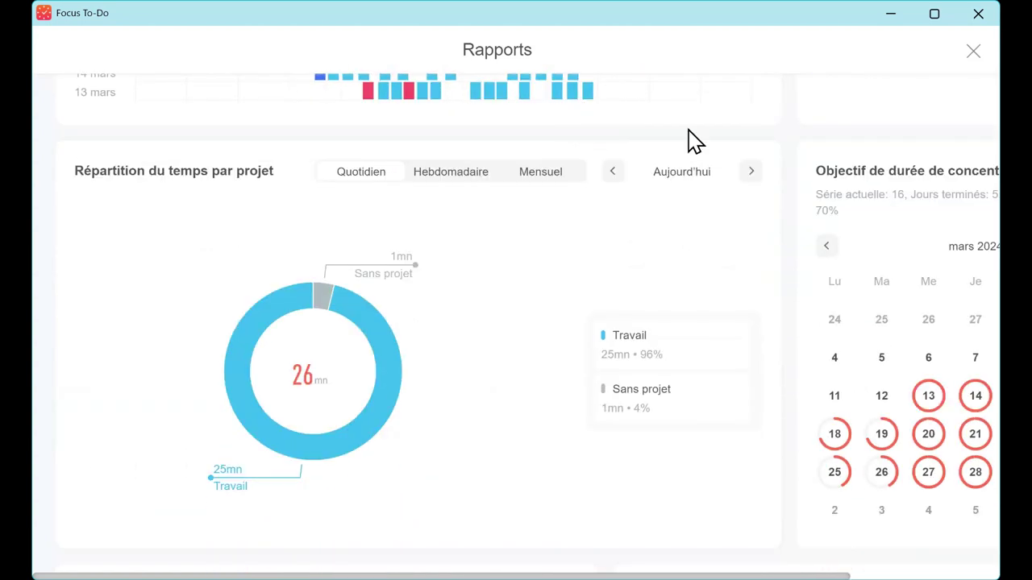
Step: Examine the daily focus sessions in the Pomodoro enregistrés timeline from Aujourd'hui back to 13 mars
scroll(790, 142, "up", 4)
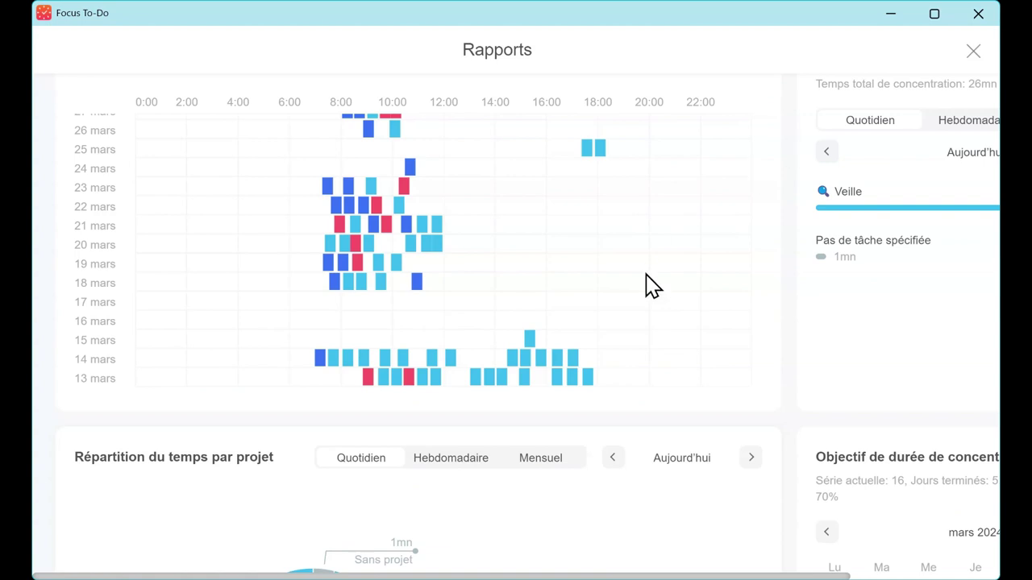
scroll(500, 345, "up", 1)
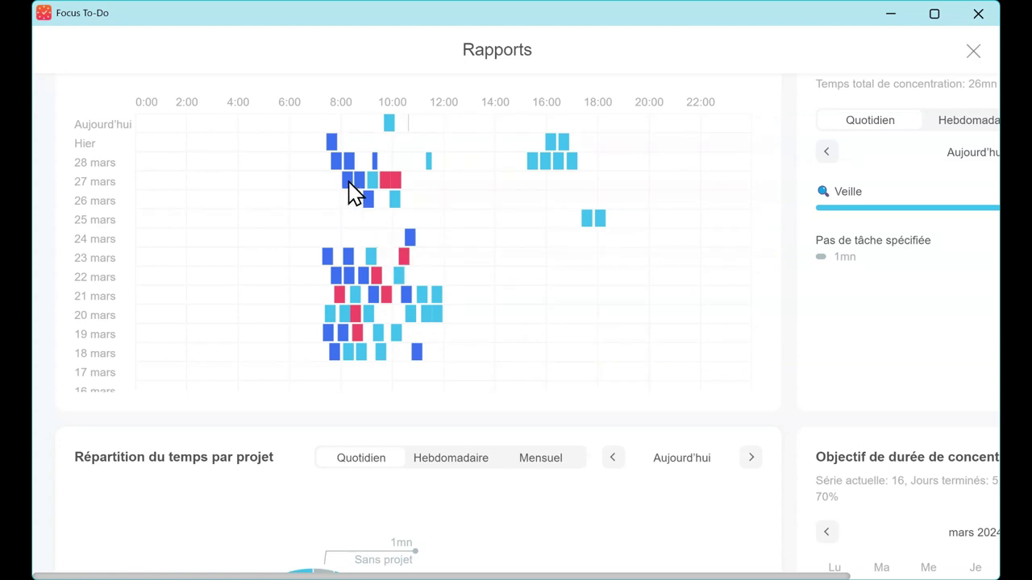
scroll(327, 230, "up", 2)
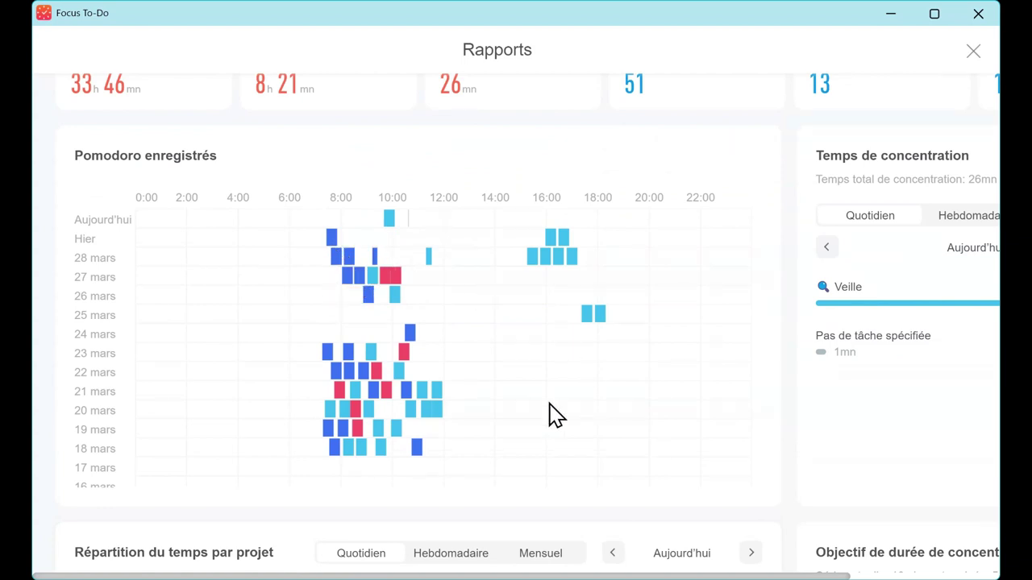
scroll(316, 314, "down", 2)
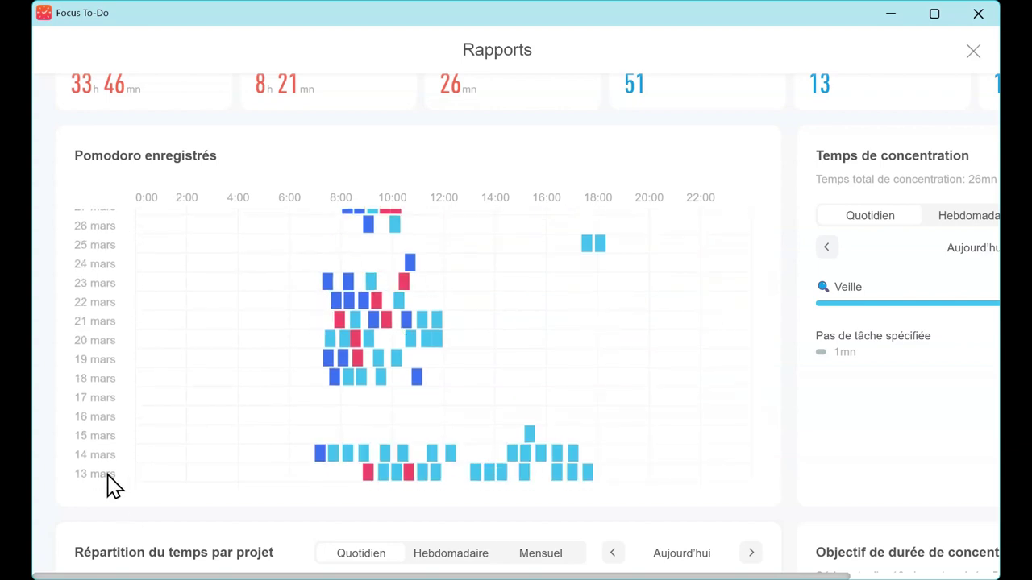
scroll(284, 266, "down", 1)
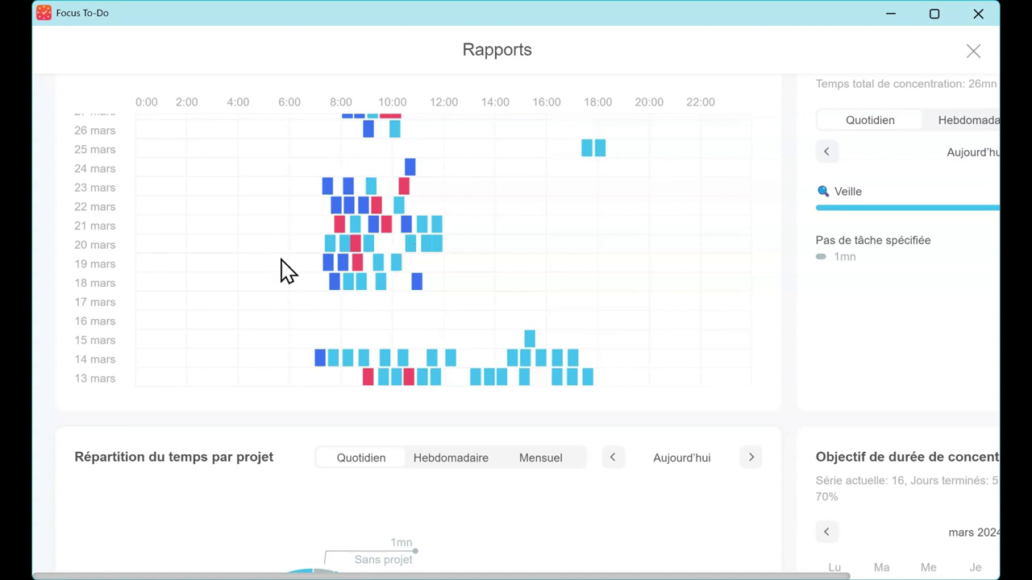
scroll(385, 259, "up", 5)
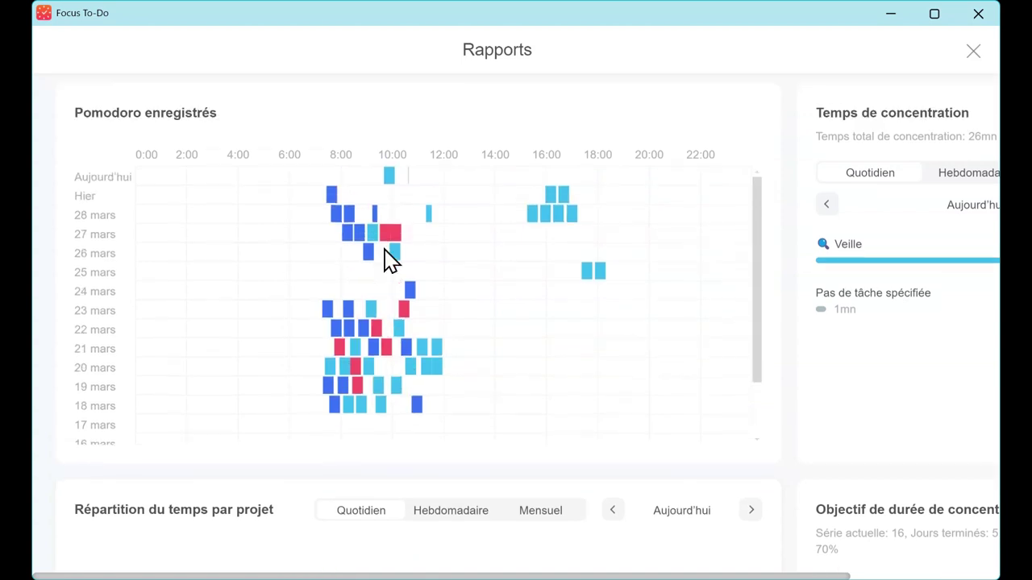
scroll(385, 260, "down", 2)
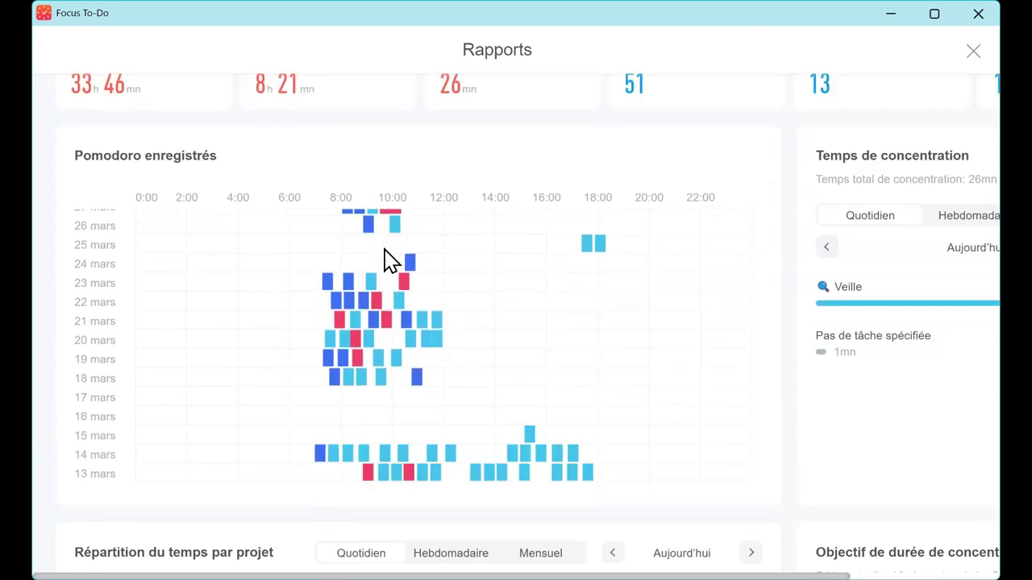
scroll(385, 260, "down", 1)
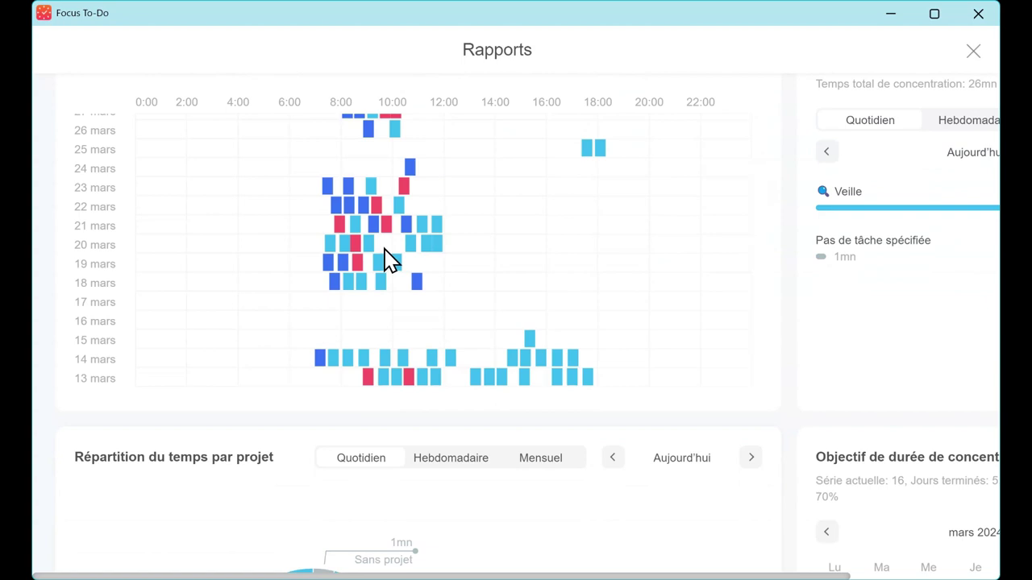
scroll(385, 260, "up", 2)
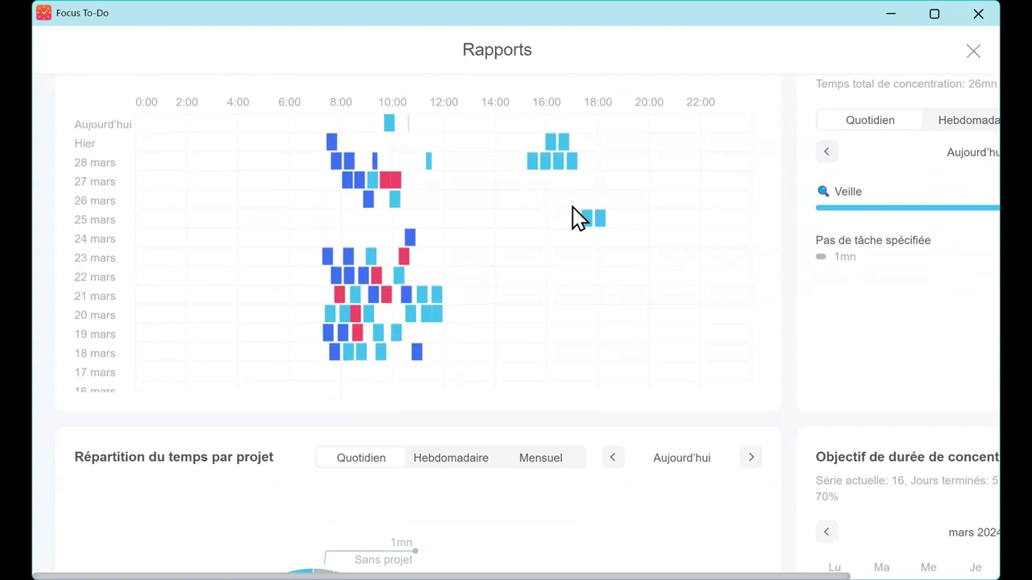
scroll(572, 212, "up", 1)
scroll(510, 194, "down", 2)
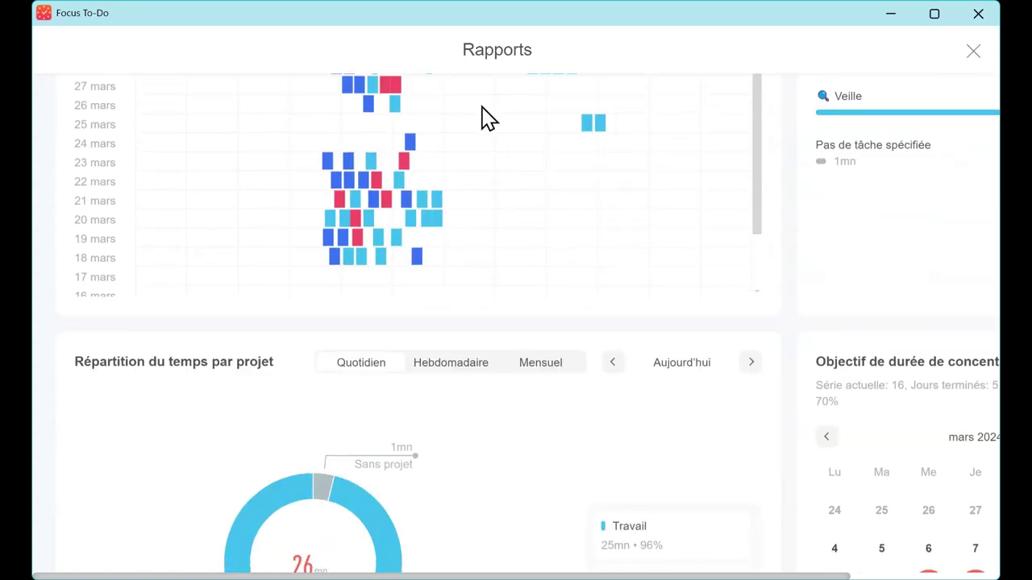
scroll(490, 147, "down", 1)
scroll(483, 145, "down", 1)
scroll(339, 180, "up", 2)
scroll(138, 266, "up", 2)
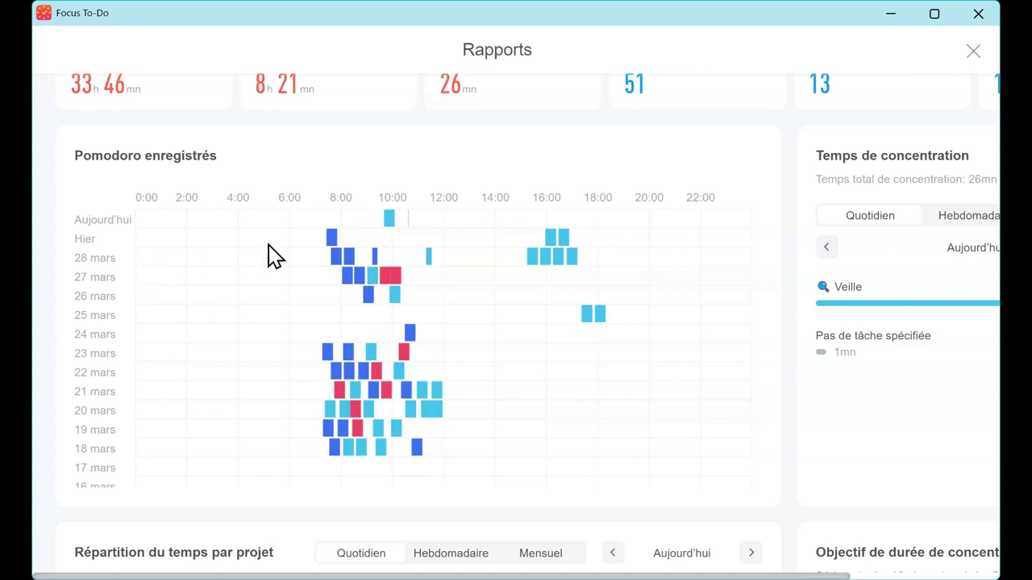
Step: Check the completed Pomodoro counts behind the total, weekly and daily time cards in the report summary
scroll(332, 217, "up", 1)
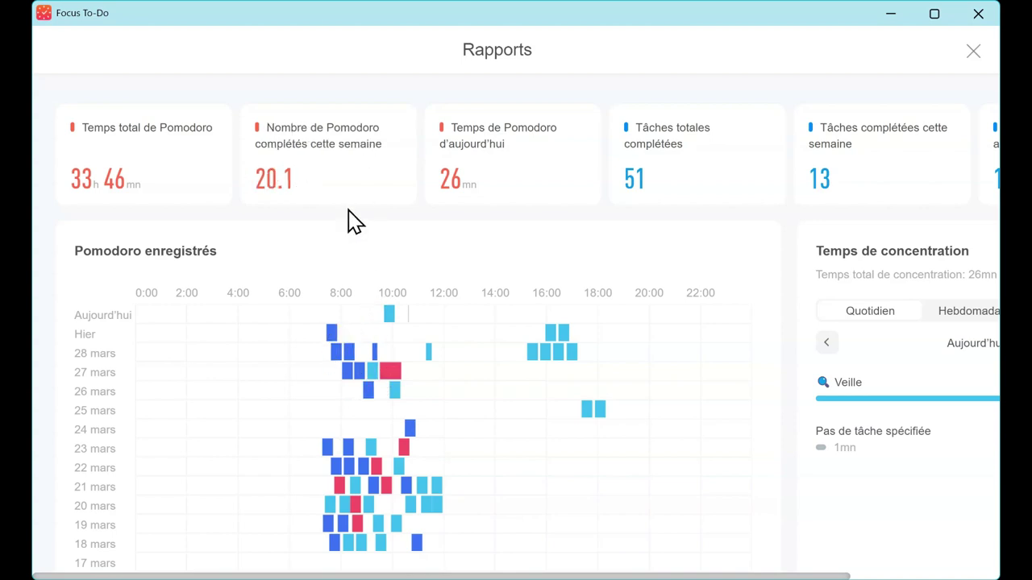
mouse_move(176, 174)
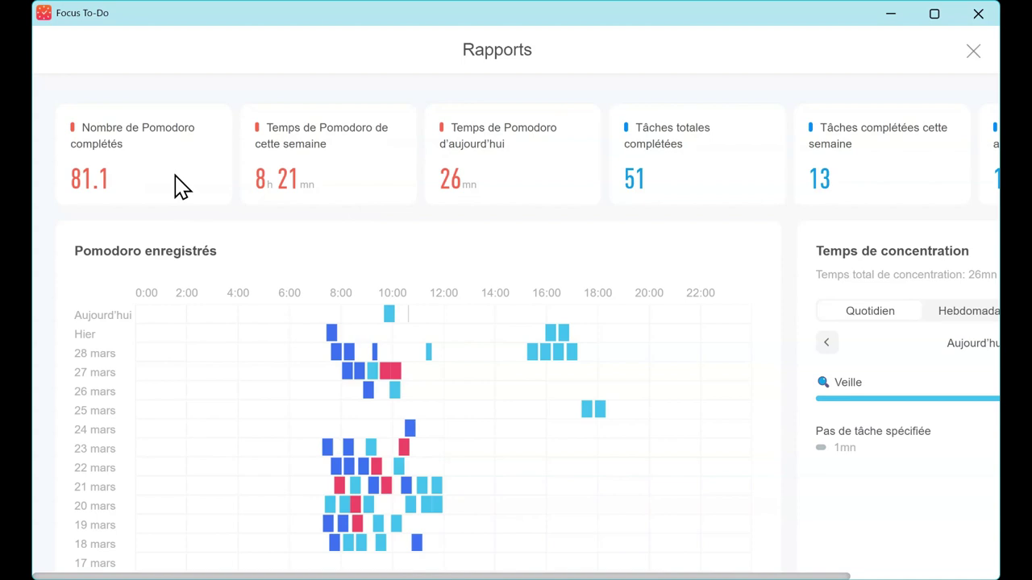
mouse_move(320, 179)
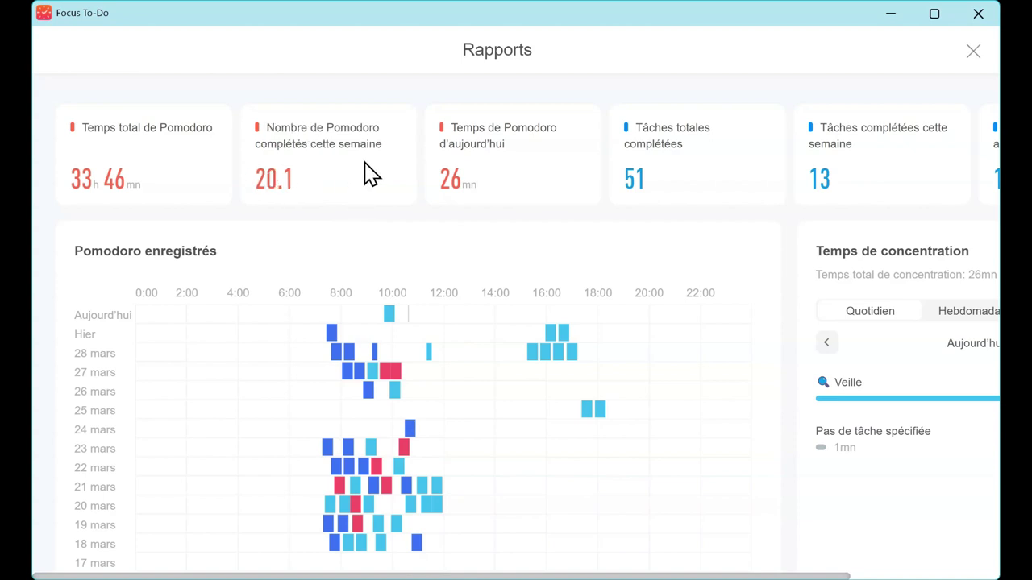
mouse_move(558, 202)
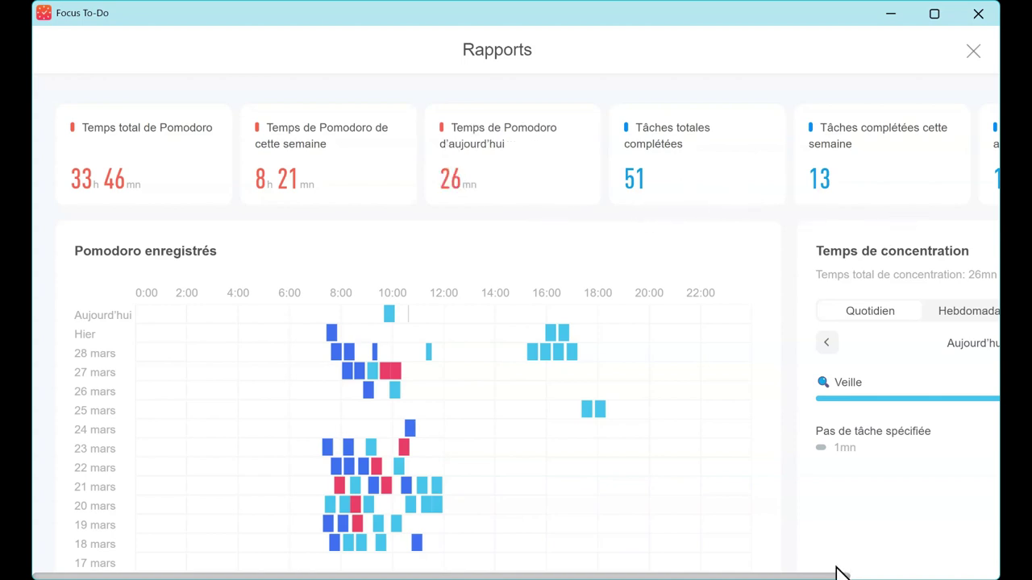
Step: Compare the Hebdomadaire and Mensuel breakdowns of focus time per task under Temps de concentration
left_click_drag(830, 577, 903, 577)
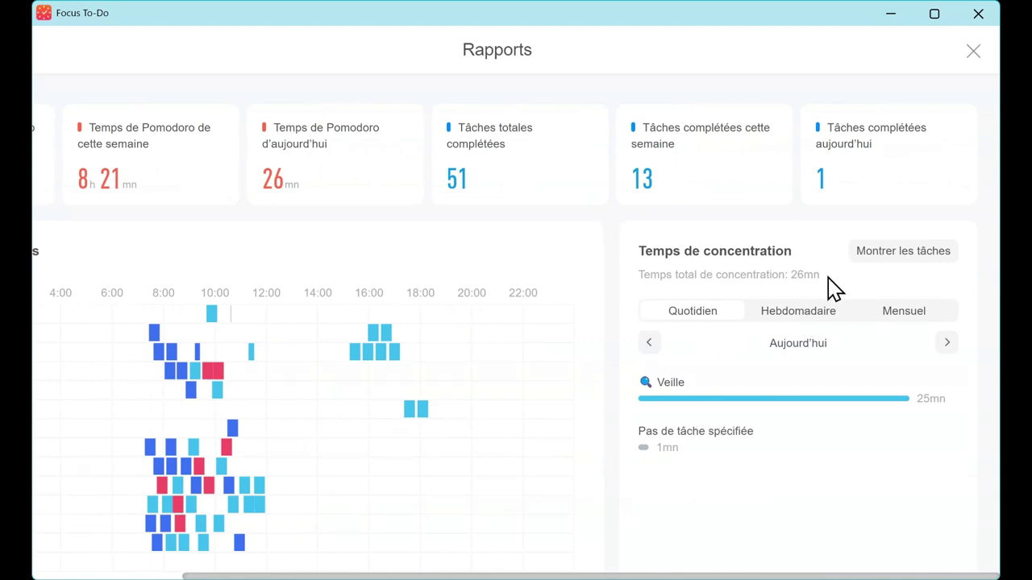
left_click(806, 326)
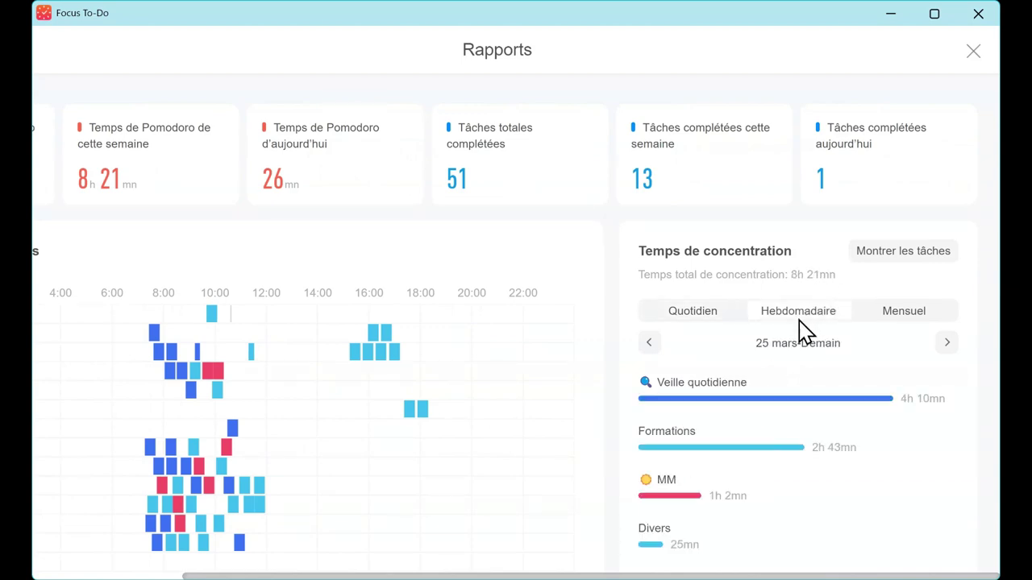
scroll(835, 365, "down", 1)
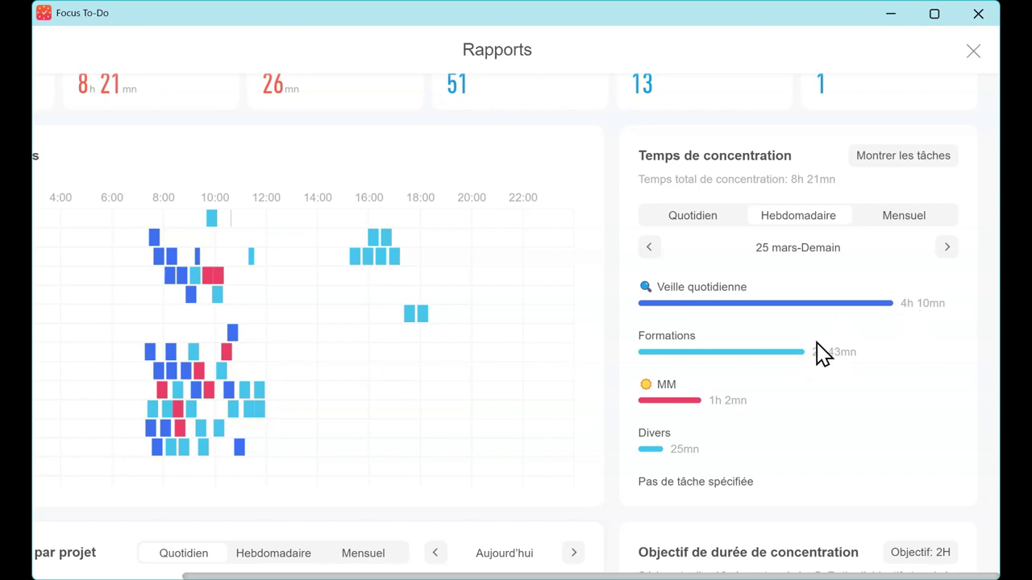
left_click(913, 219)
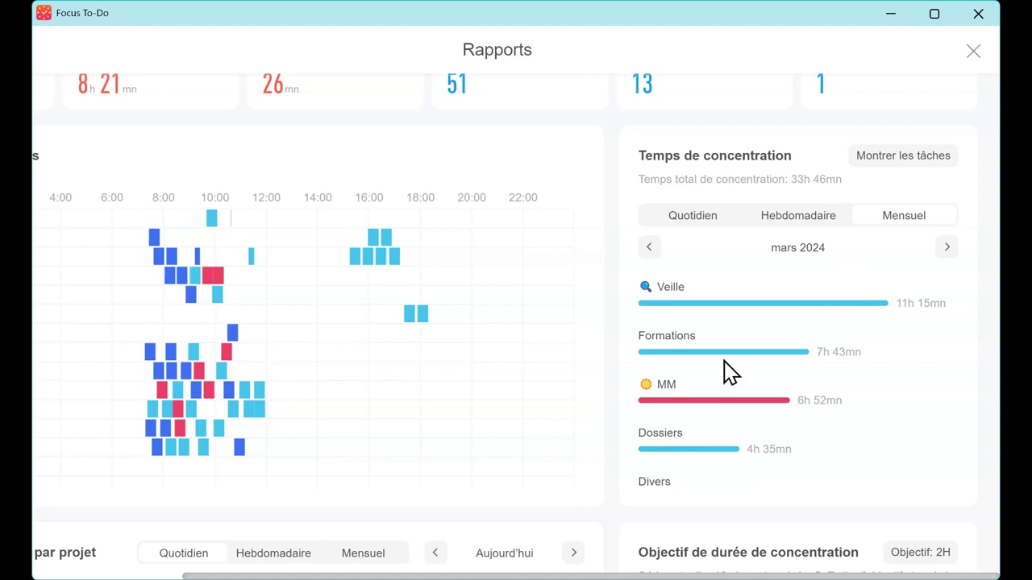
left_click(830, 234)
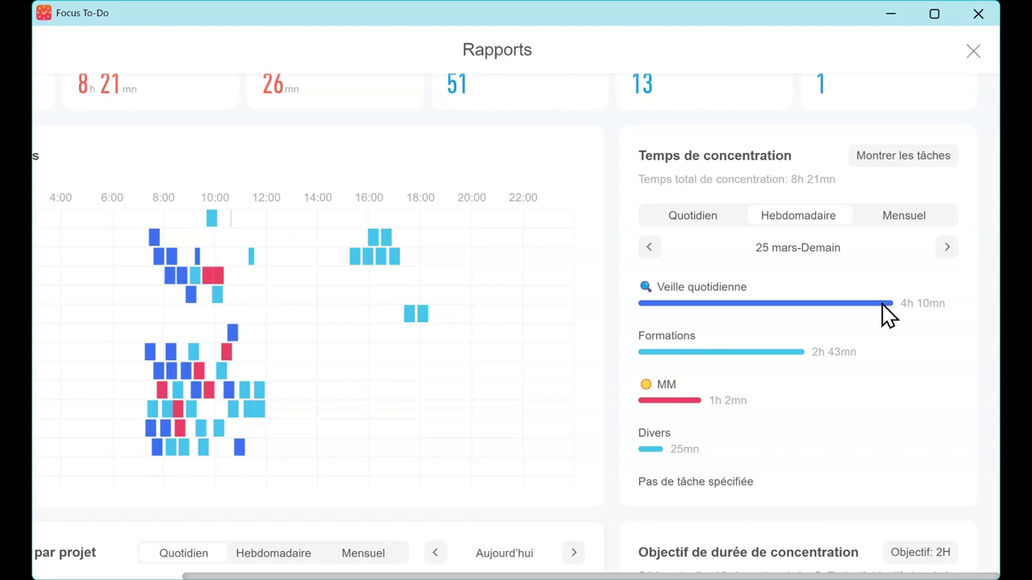
left_click(902, 221)
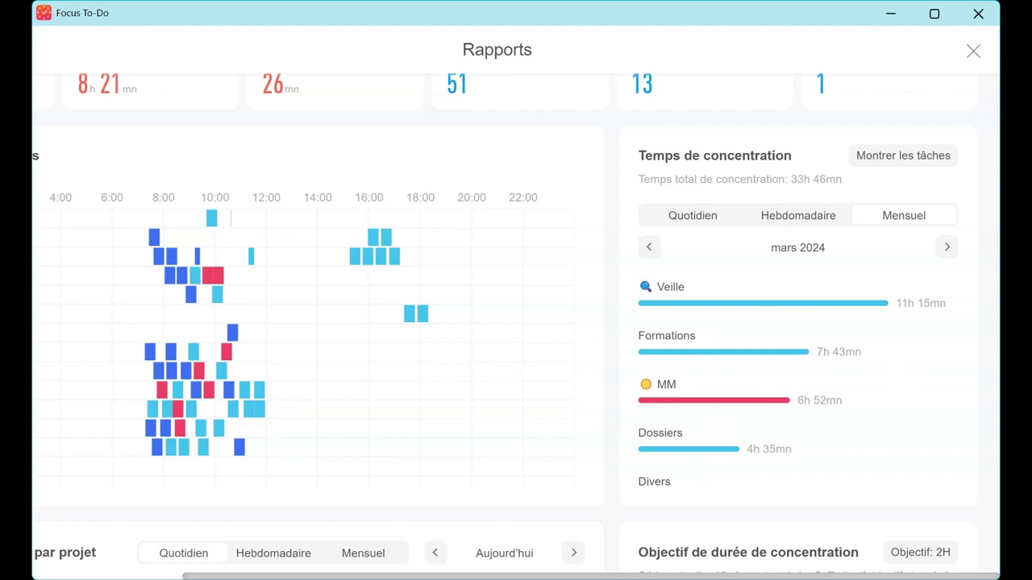
Step: Review the mars 2024 calendar under Objectif de durée de concentration
scroll(516, 392, "down", 2)
scroll(601, 377, "down", 4)
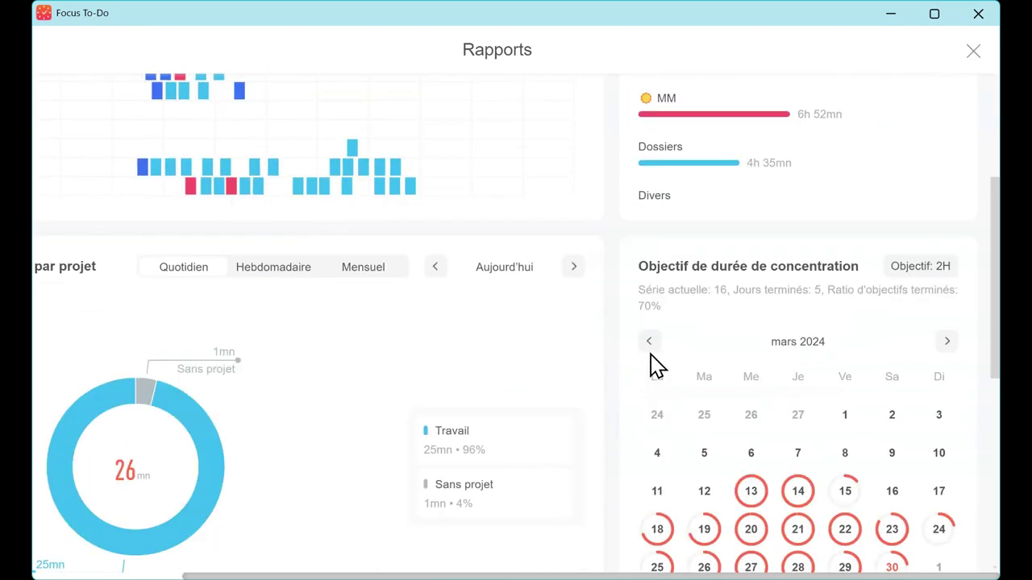
scroll(650, 363, "down", 3)
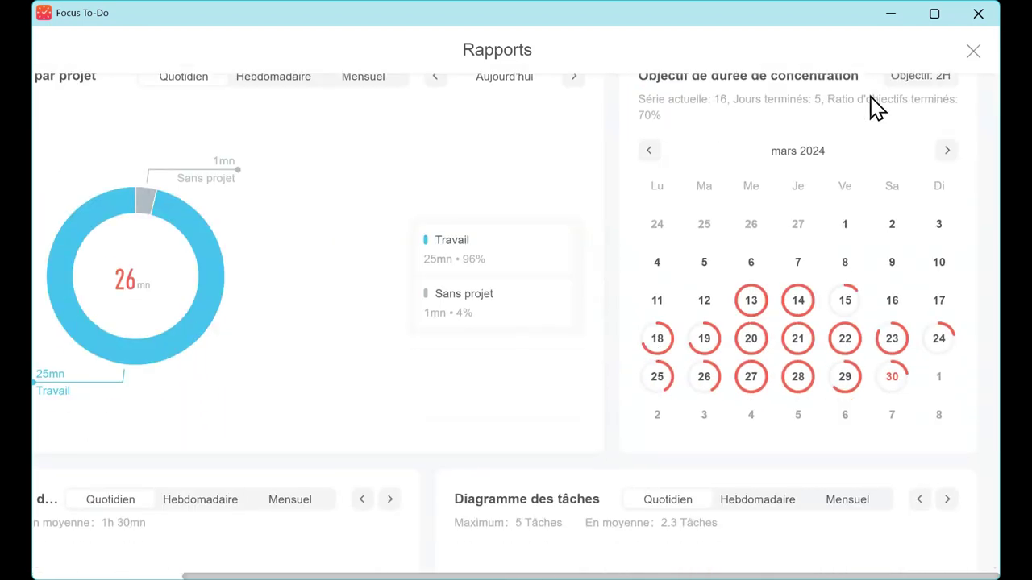
scroll(875, 103, "up", 1)
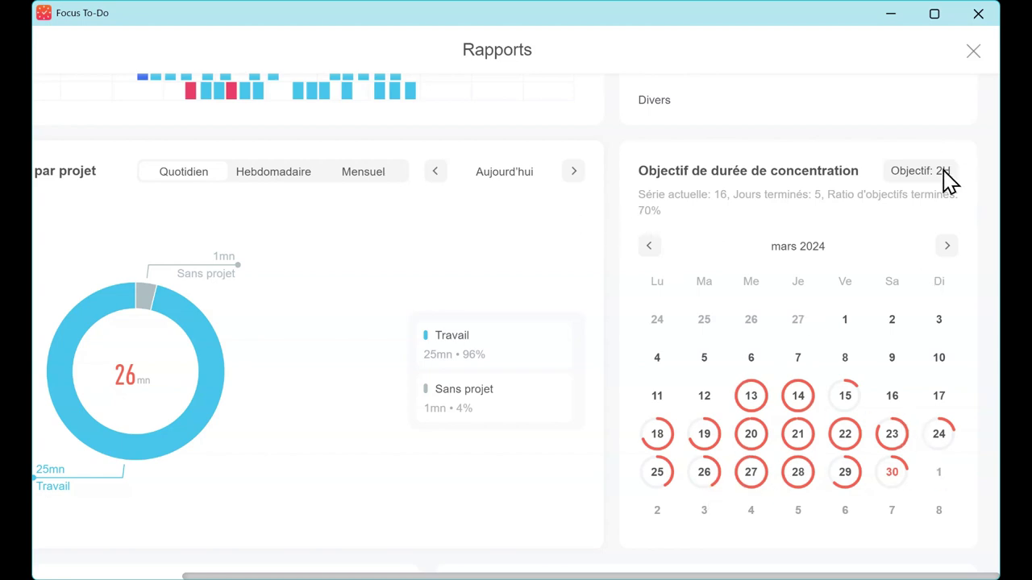
Step: Compare the Hebdomadaire and Mensuel breakdowns of focus time per project under Répartition du temps par projet
scroll(535, 489, "down", 1)
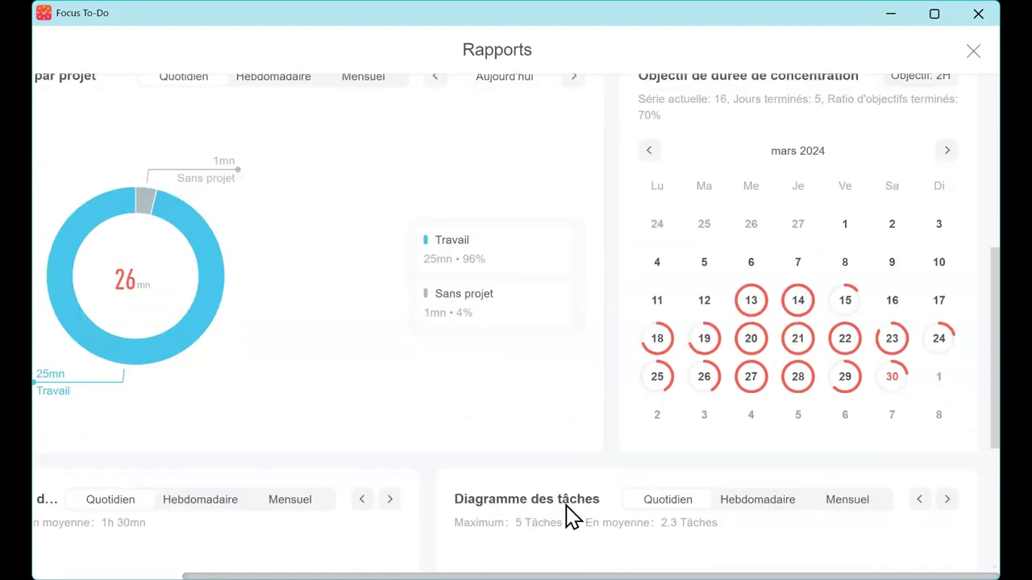
scroll(459, 371, "down", 1)
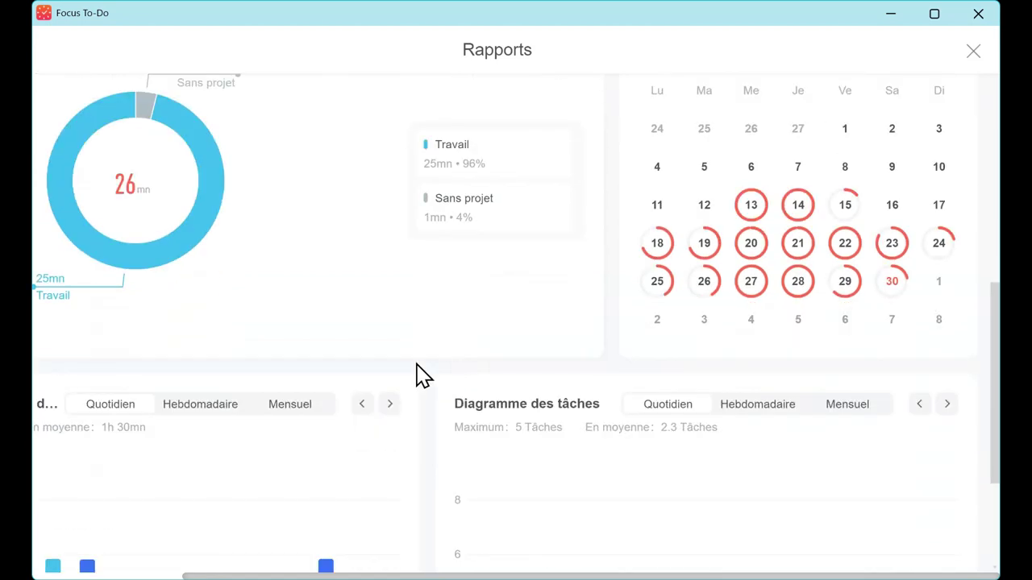
scroll(169, 552, "left", 1)
scroll(105, 516, "right", 1)
scroll(105, 564, "left", 2)
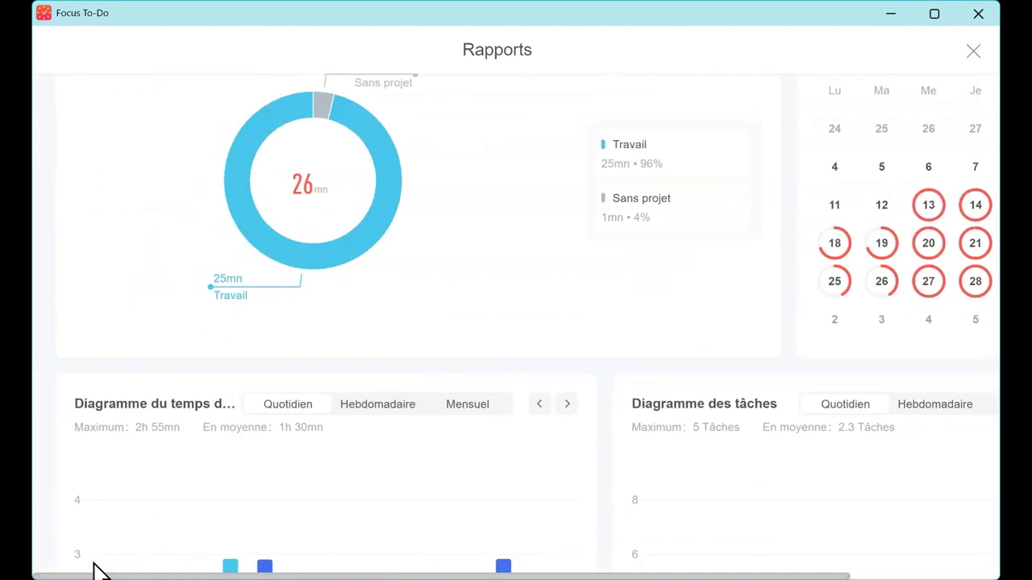
scroll(473, 138, "up", 1)
scroll(473, 137, "up", 2)
scroll(473, 138, "down", 1)
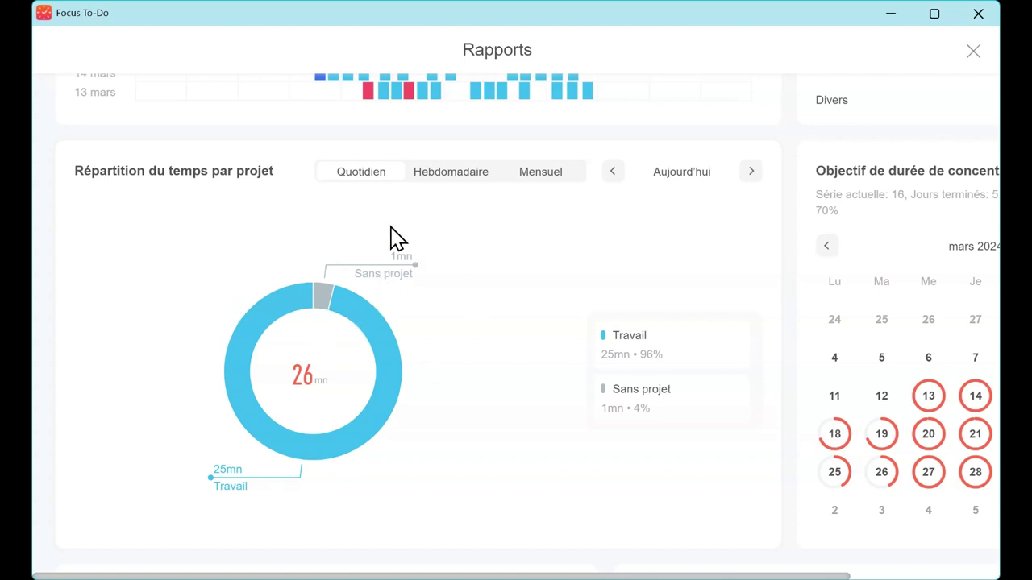
left_click(440, 172)
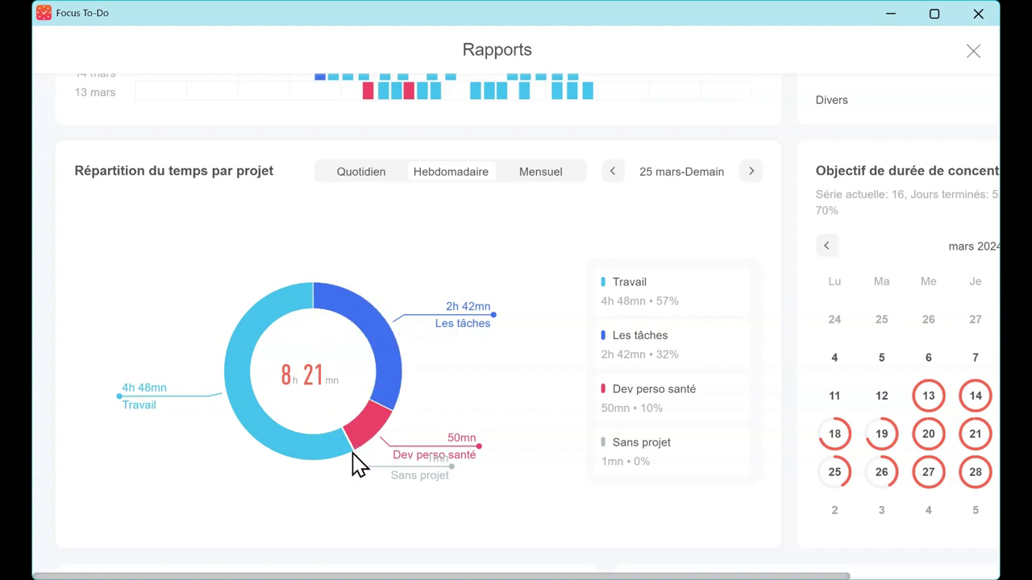
left_click(569, 177)
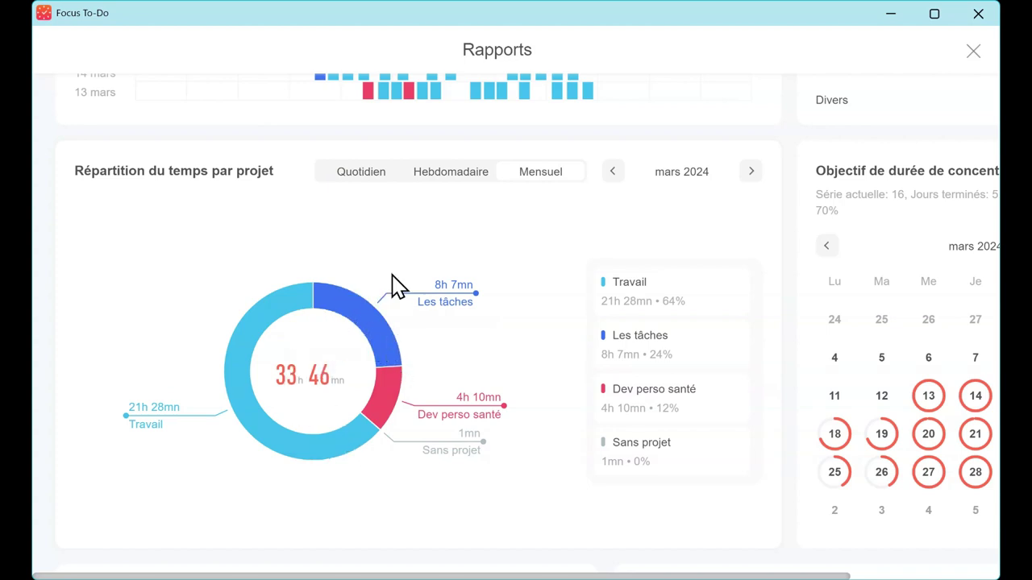
Step: Review the Quotidien bar charts of focus time and tasks, and close the Rapports and Paramètres windows
scroll(430, 269, "down", 3)
scroll(543, 179, "down", 3)
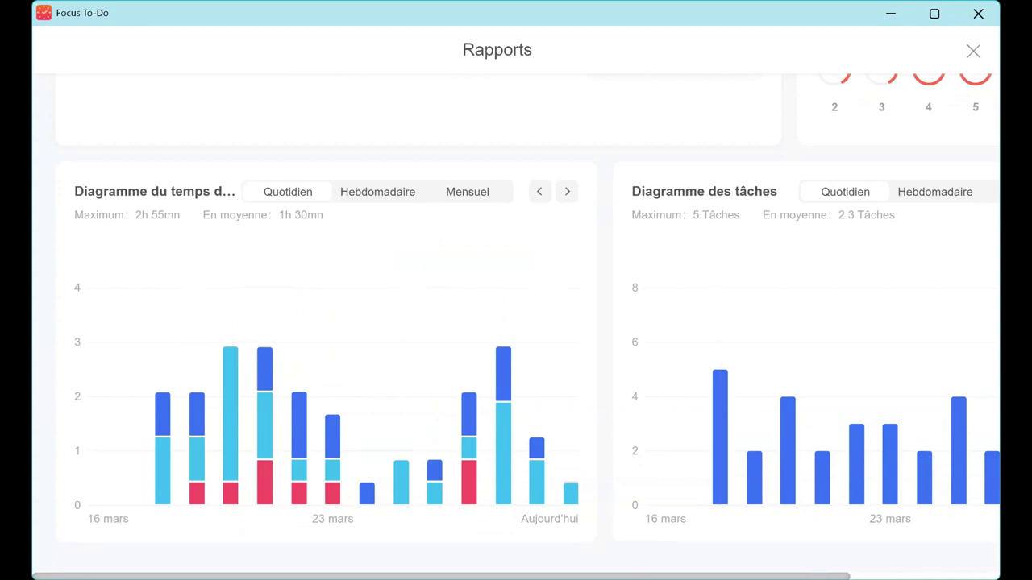
left_click_drag(819, 577, 970, 577)
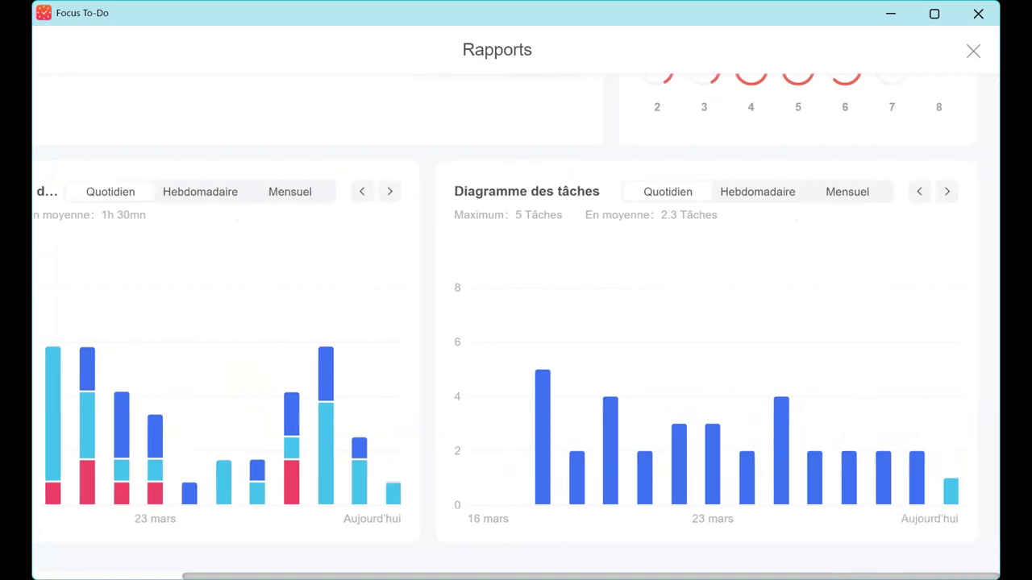
scroll(836, 539, "left", 3)
scroll(419, 121, "up", 6)
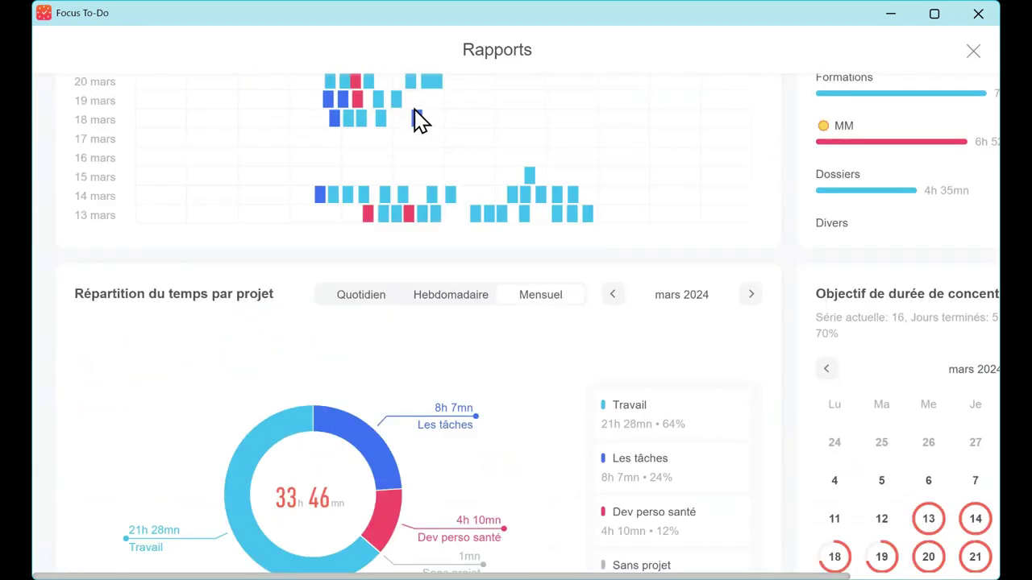
left_click(973, 52)
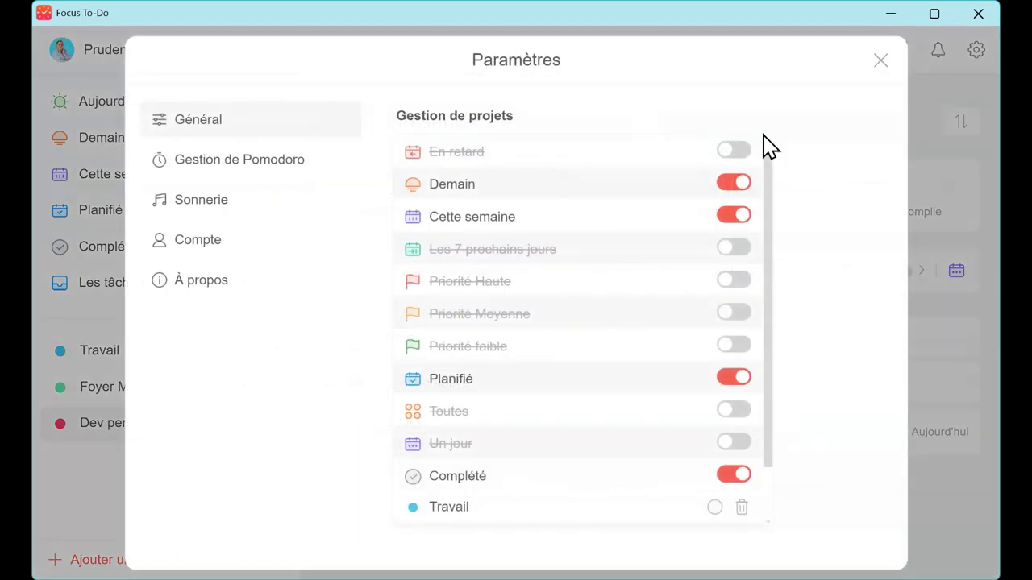
left_click(885, 58)
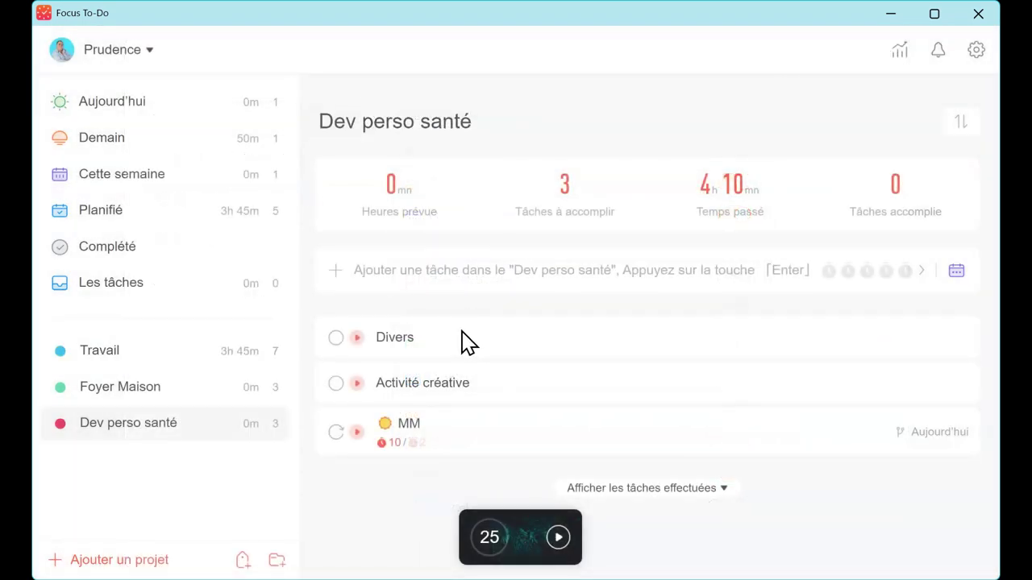
Step: Open the full focus timer and start a 25-minute session without choosing a task
mouse_move(60, 429)
left_click(466, 520)
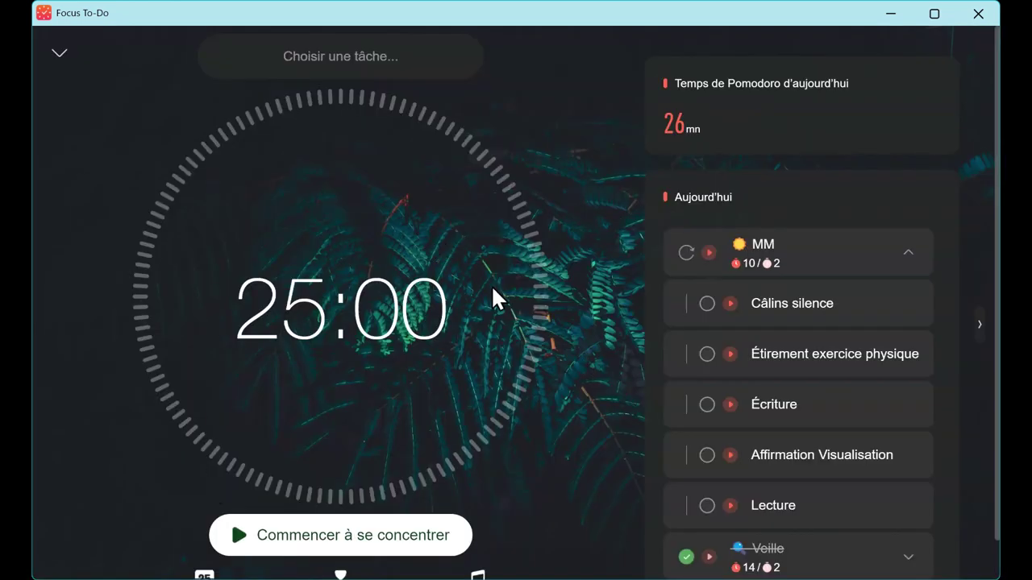
left_click(339, 535)
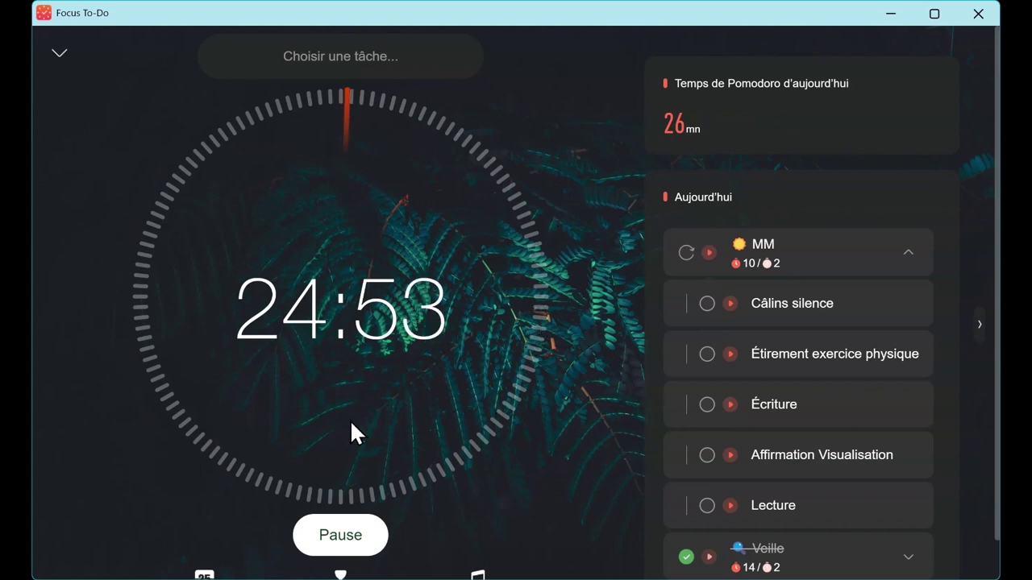
Step: Try the Montagne, Ruisseau, Feu de camp and Vent white noises, and confirm Bruit blanc as Aucun
scroll(614, 287, "down", 3)
scroll(400, 418, "down", 2)
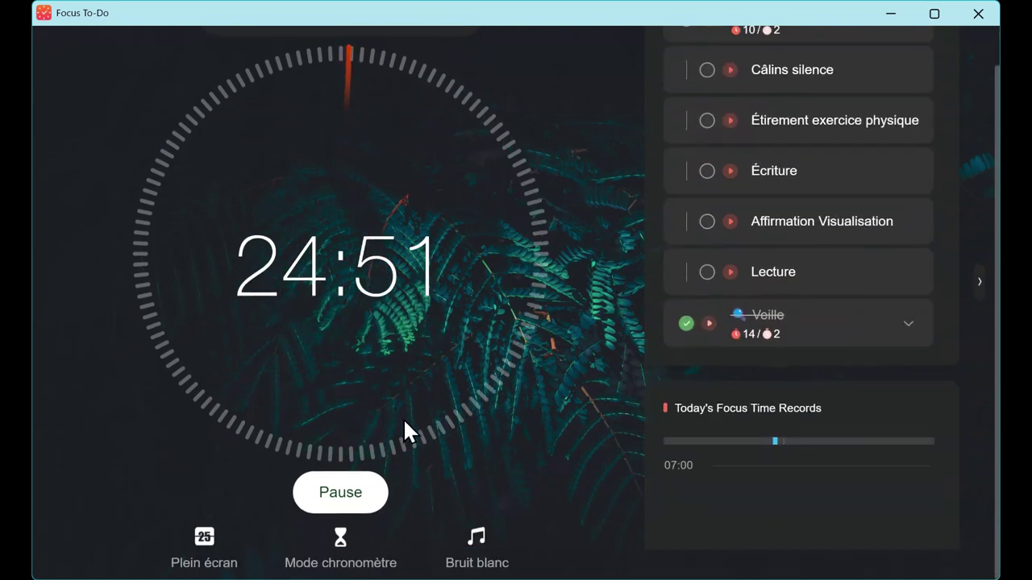
left_click(477, 540)
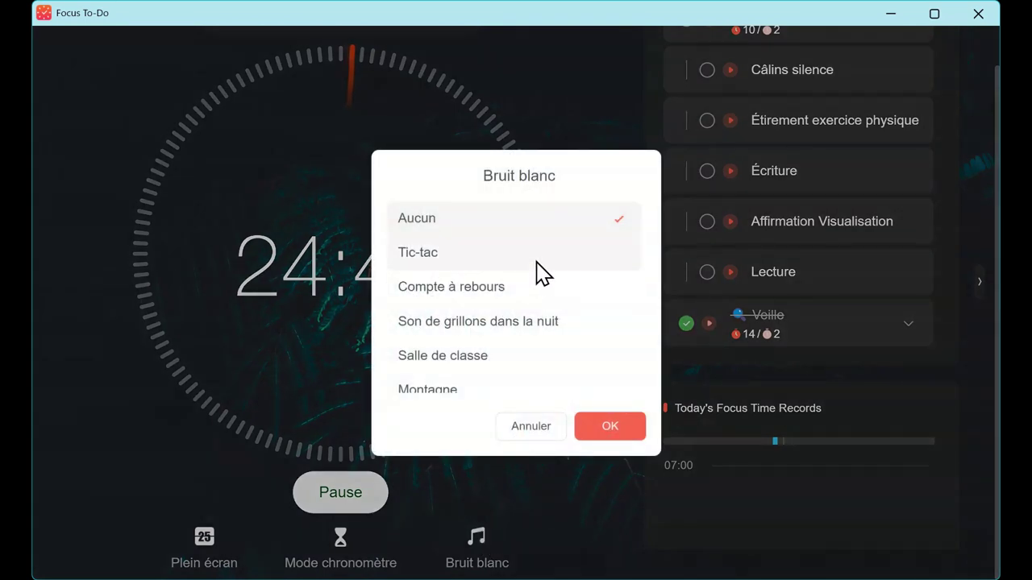
scroll(536, 266, "down", 2)
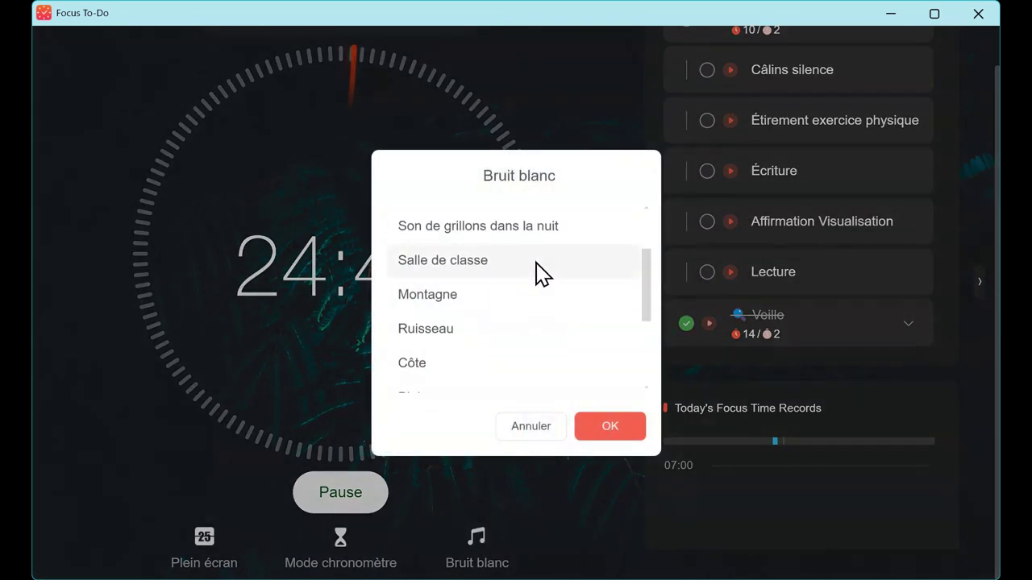
left_click(538, 303)
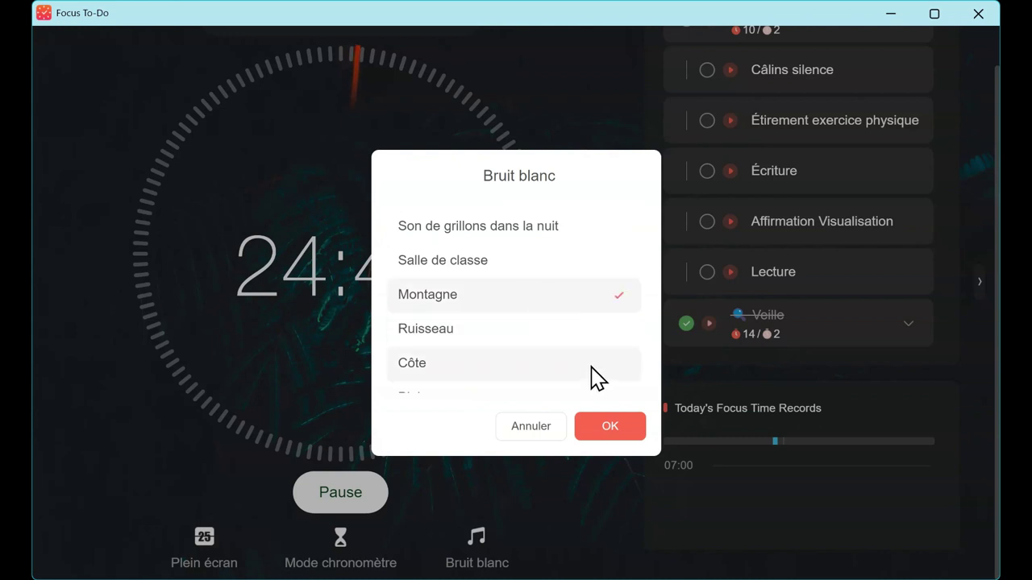
left_click(551, 339)
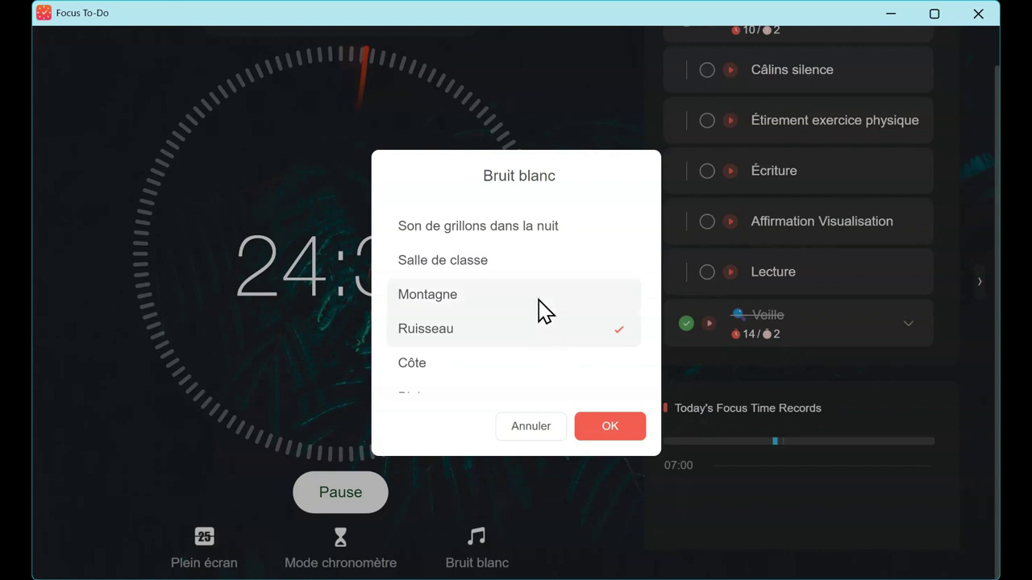
left_click(545, 299)
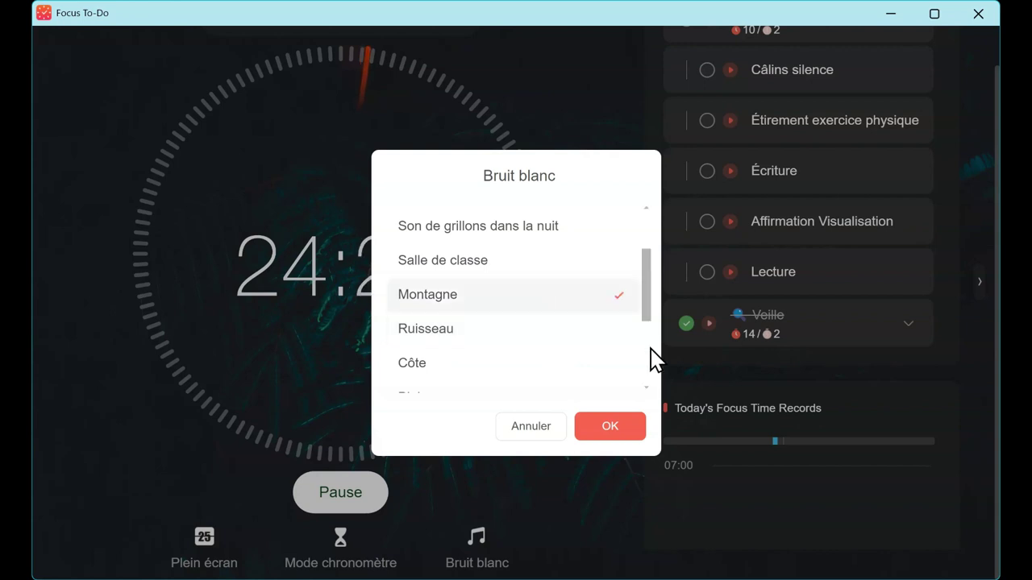
scroll(605, 301, "down", 2)
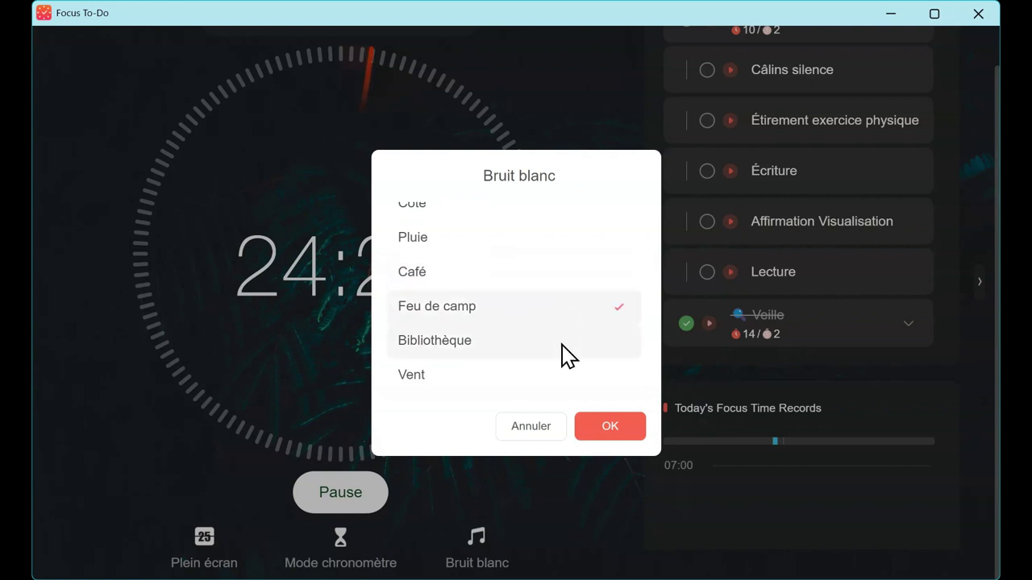
left_click(532, 379)
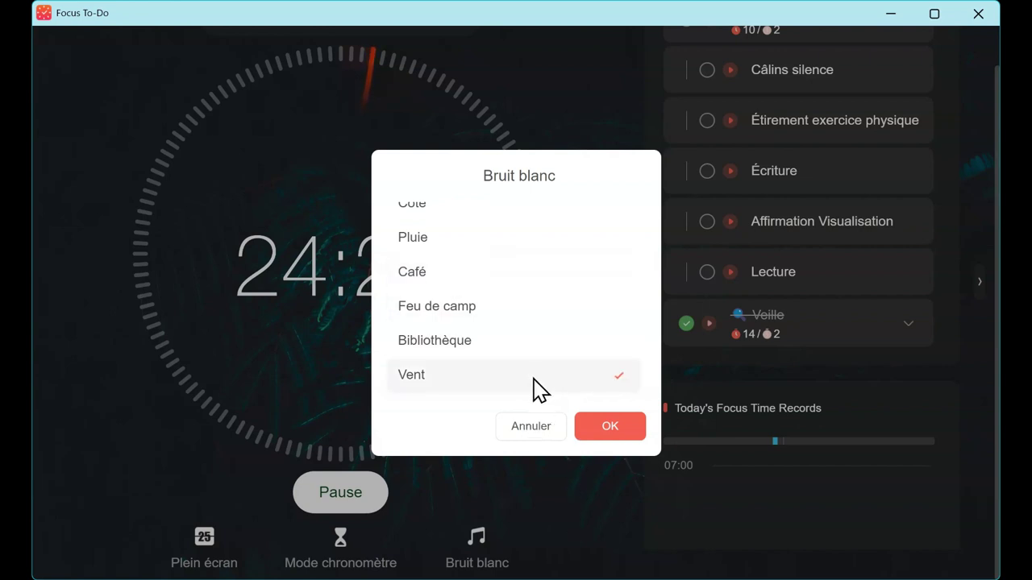
scroll(597, 395, "up", 3)
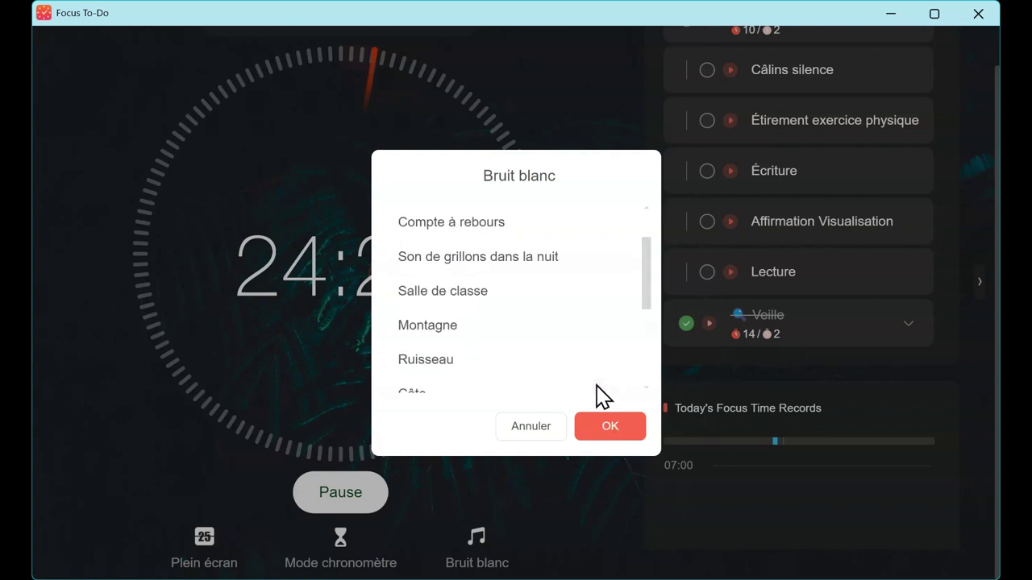
scroll(567, 232, "up", 1)
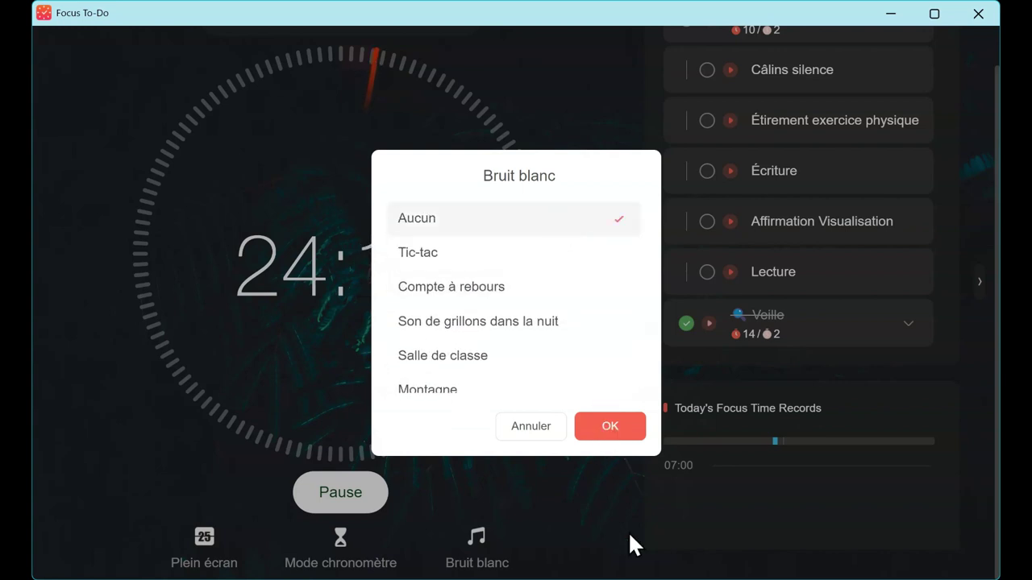
left_click(617, 425)
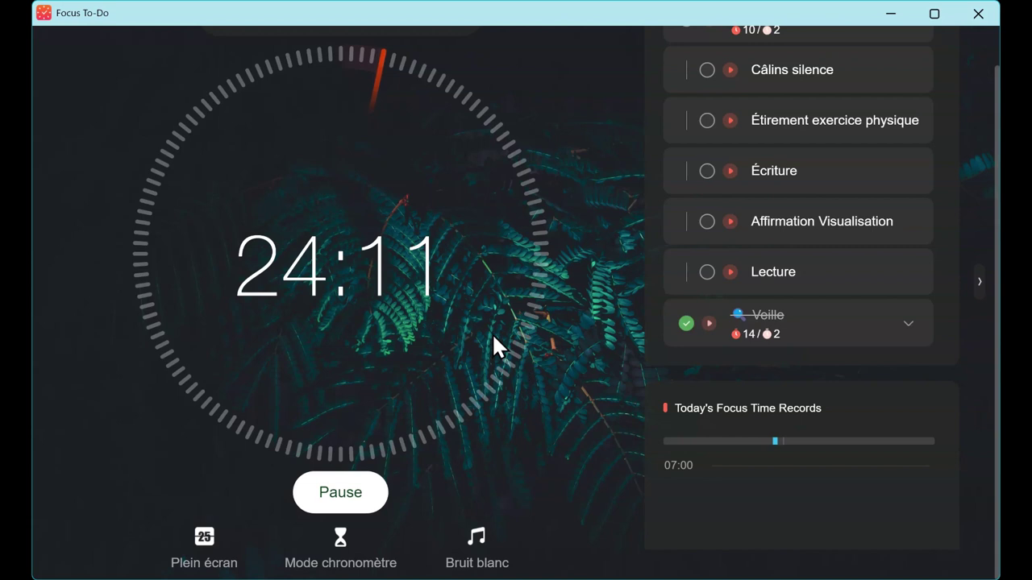
Step: Try to switch the running timer to Mode chronomètre, and show the countdown in Plein écran
left_click(338, 542)
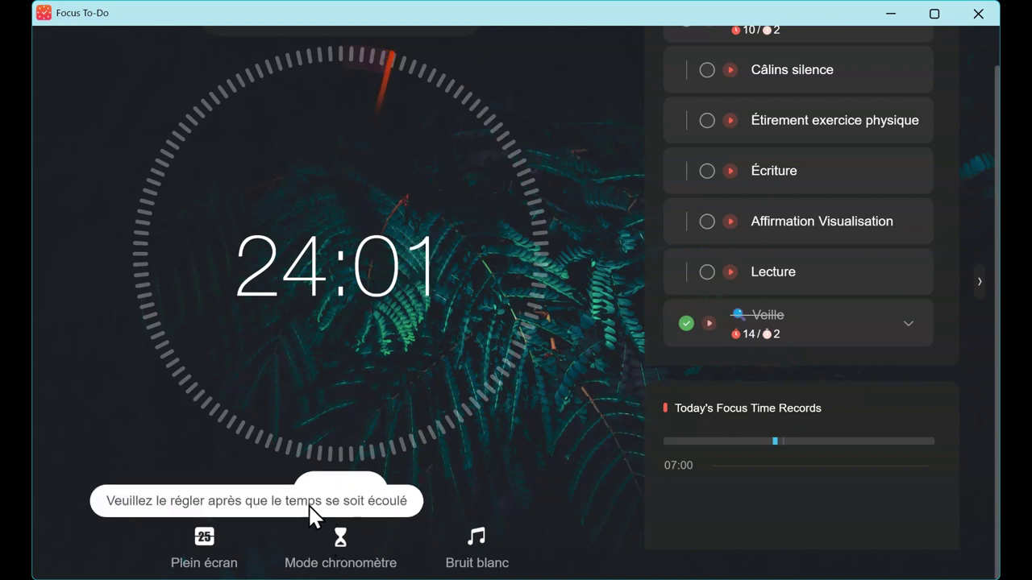
left_click(207, 537)
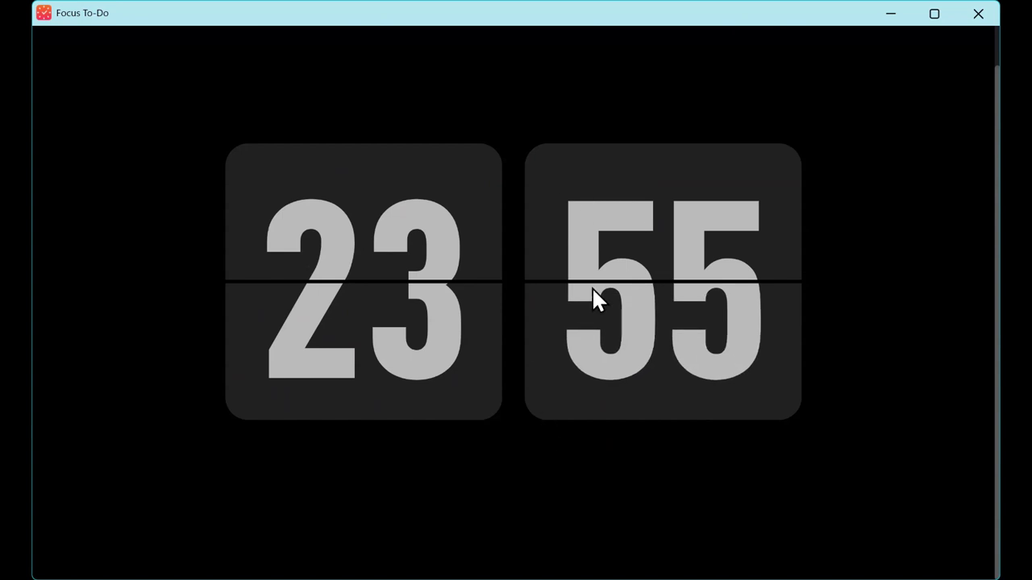